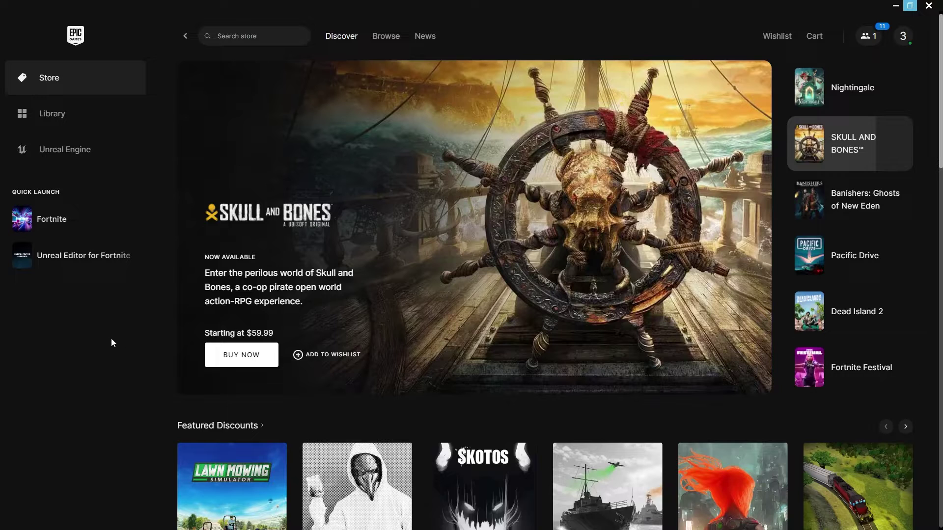
Step: Launch Unreal Editor for Fortnite and dismiss its startup news window
left_click(65, 261)
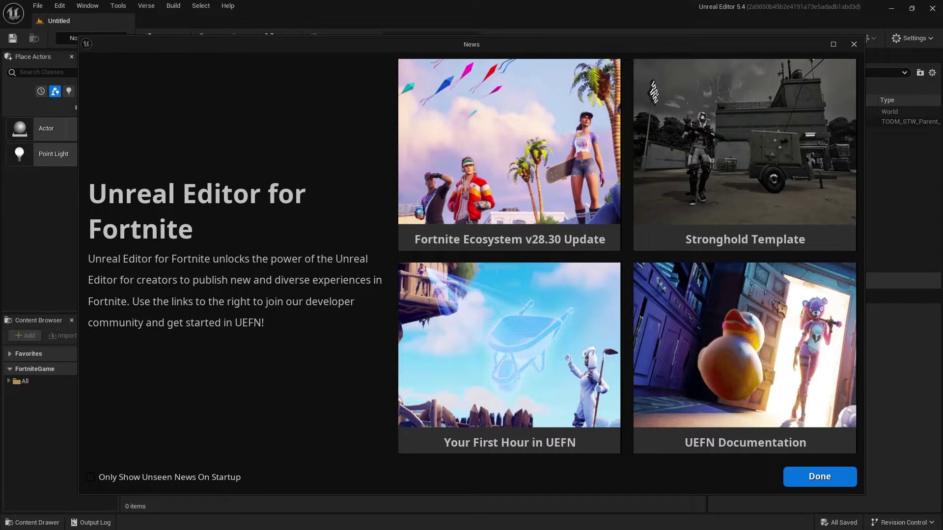
left_click(814, 482)
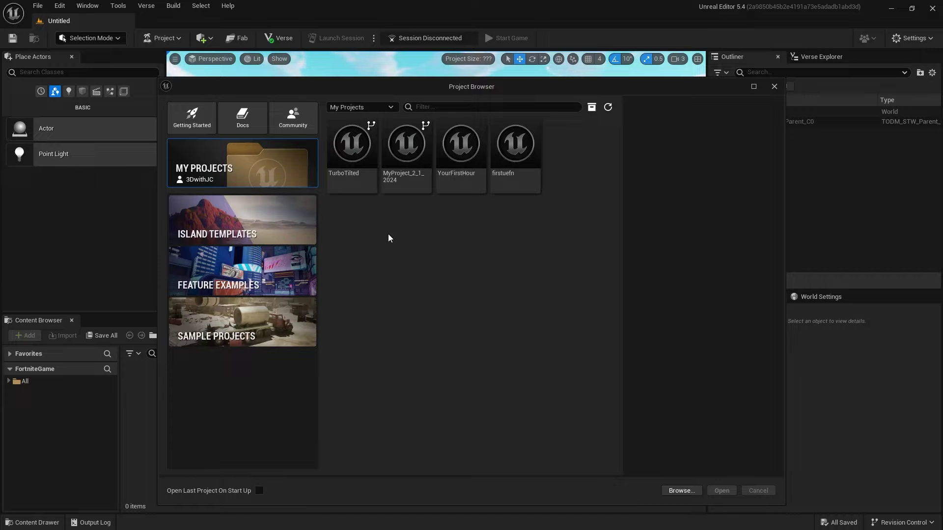
Step: Create a project named QuickStartTilted from the Tilted Towers POI Island template
left_click(248, 226)
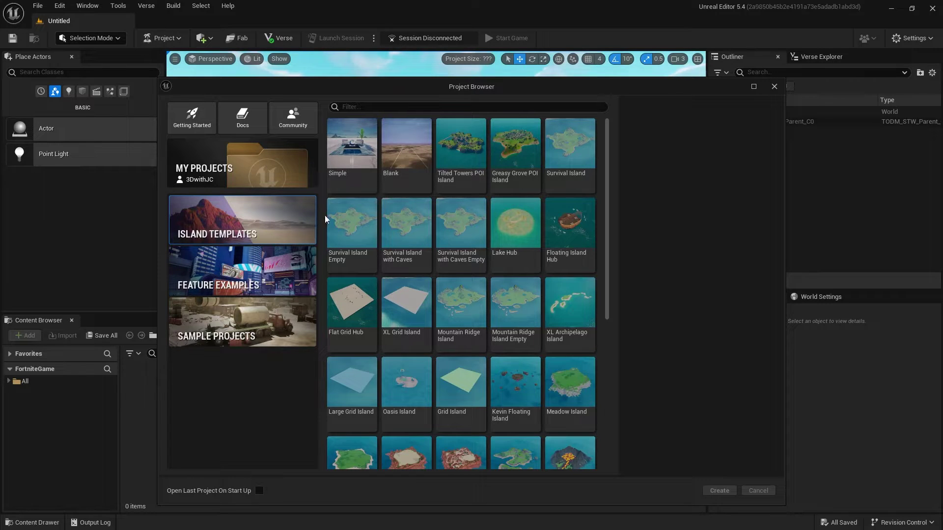
left_click(462, 158)
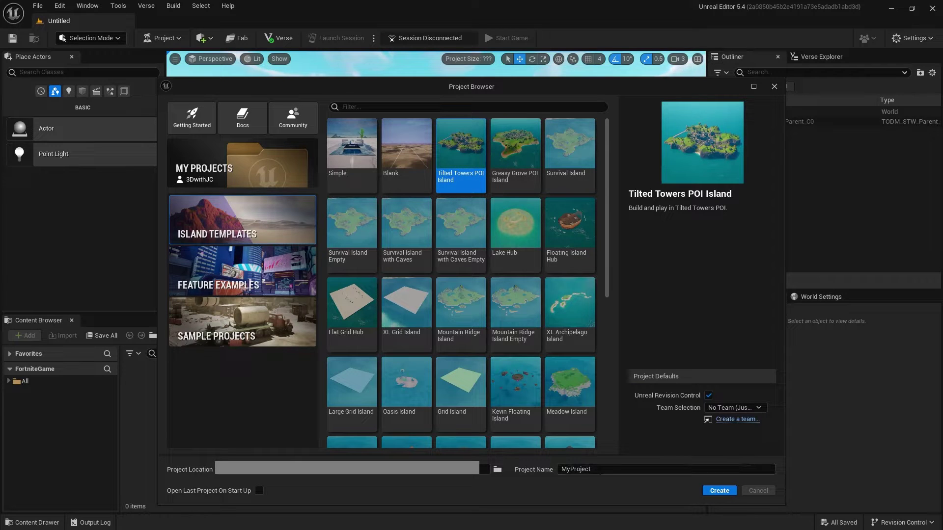
left_click(575, 469)
type("Quick")
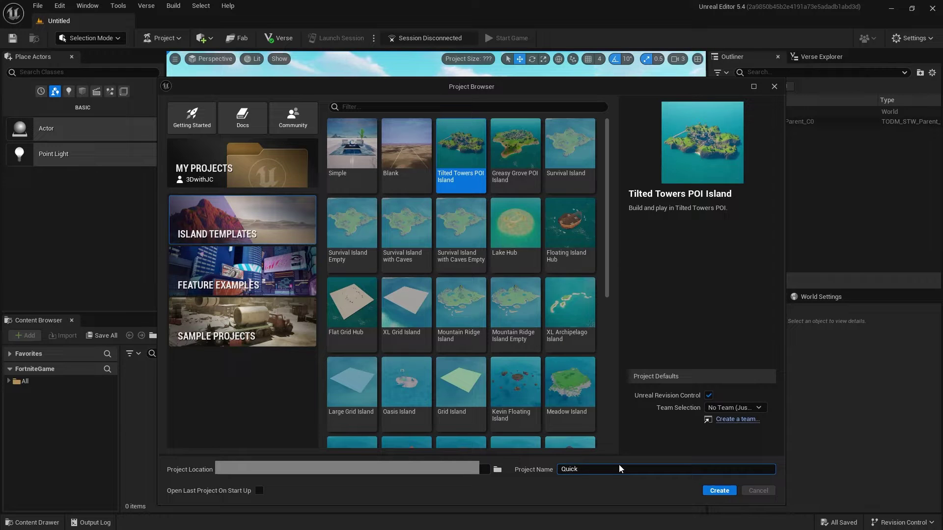
type("StartTilted")
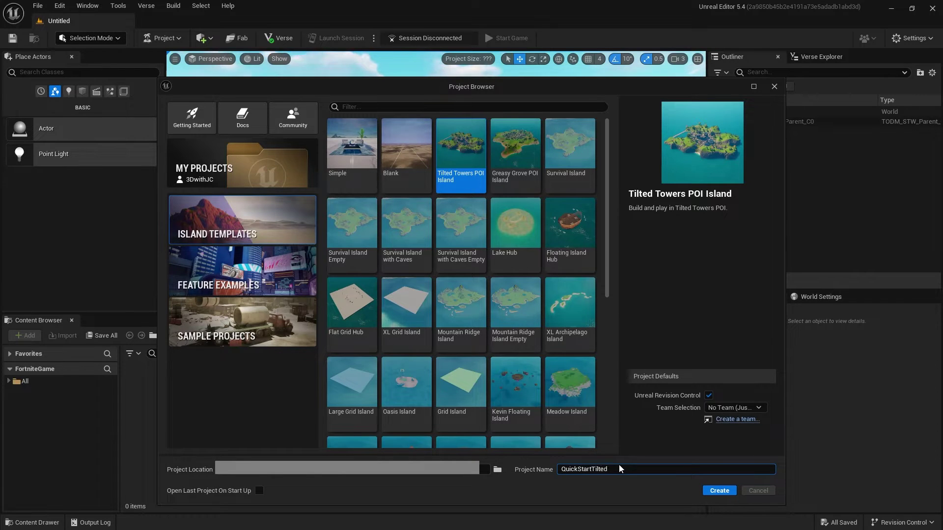
left_click(719, 490)
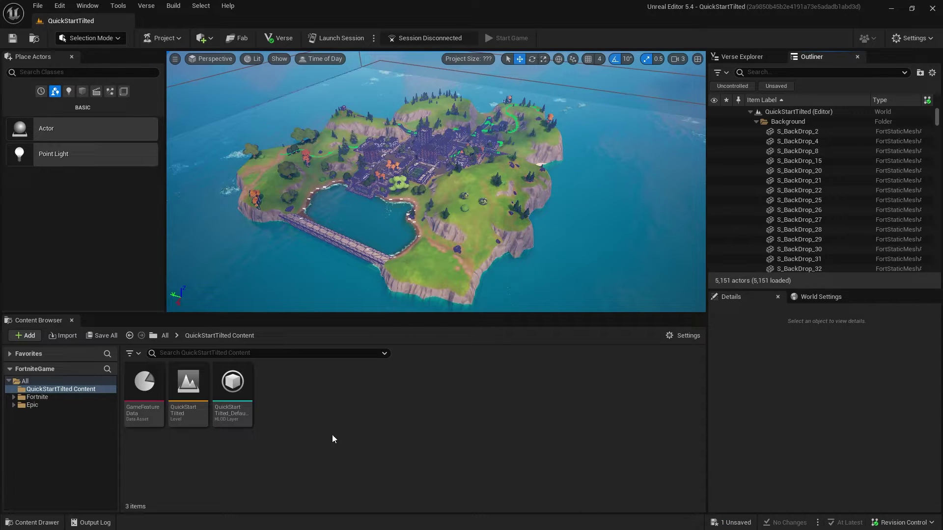
Step: Raise the ice cream truck on the street beside the orange trees to a Z location of about 1657
left_click(395, 167)
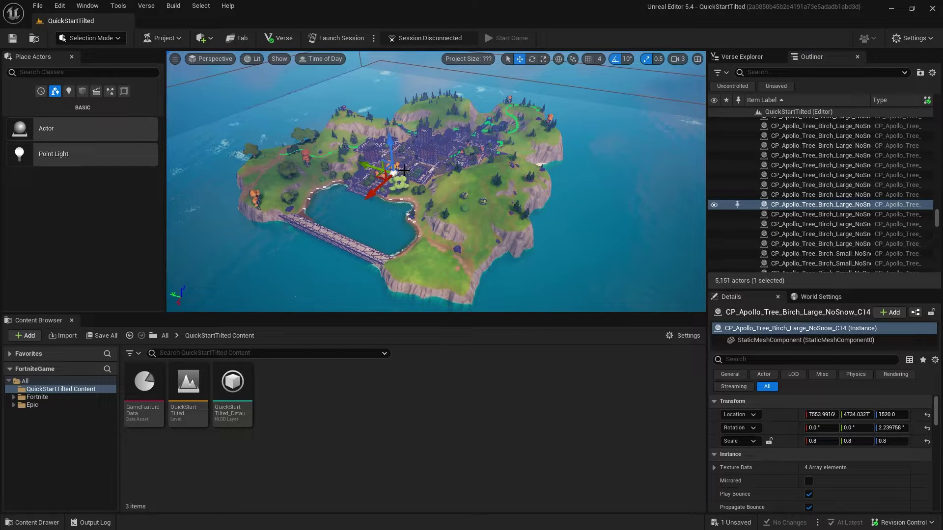
key("f")
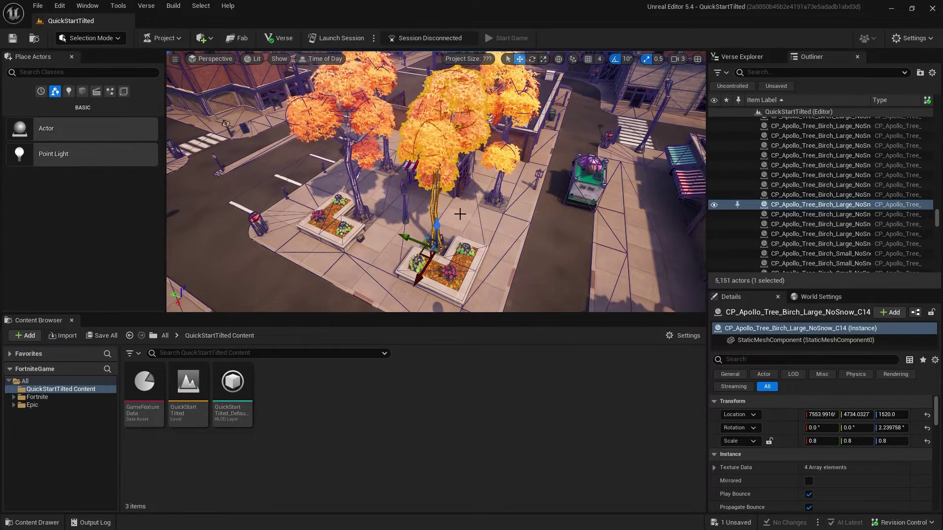
left_click_drag(459, 210, 395, 273, "alt")
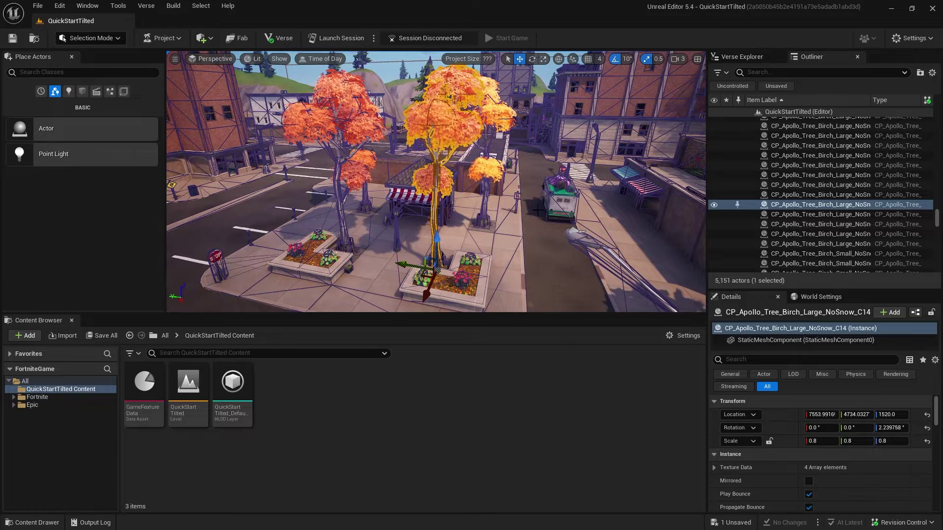
left_click(558, 198)
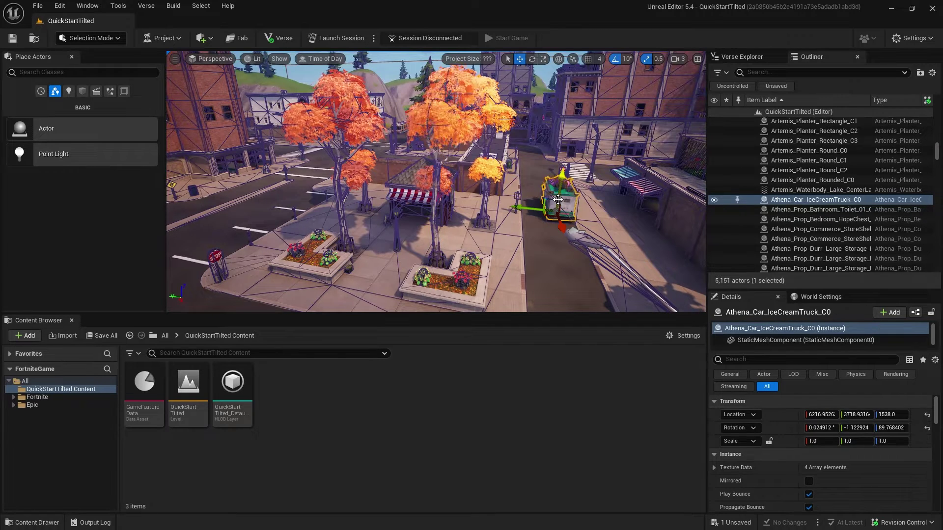
left_click_drag(563, 176, 565, 163)
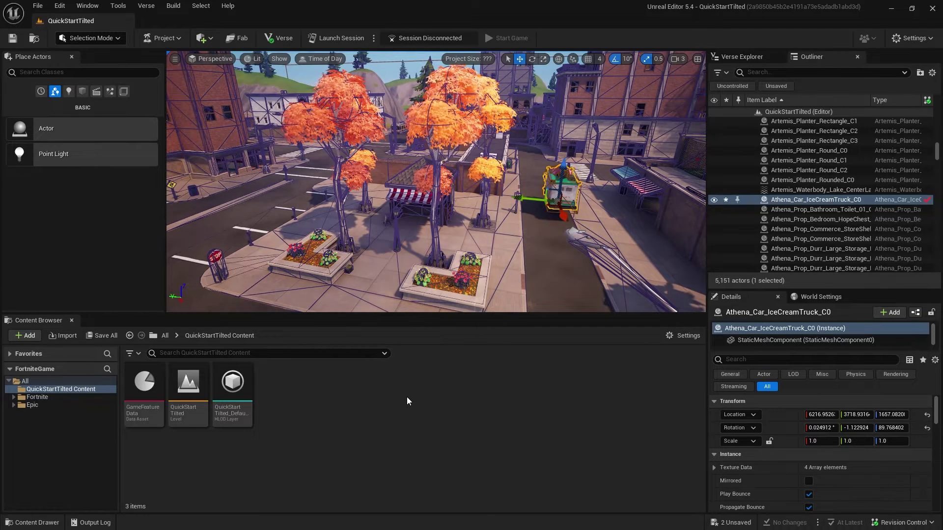
Step: Launch a play session, saving the modified landscape and ice cream truck, and start the game
left_click(338, 41)
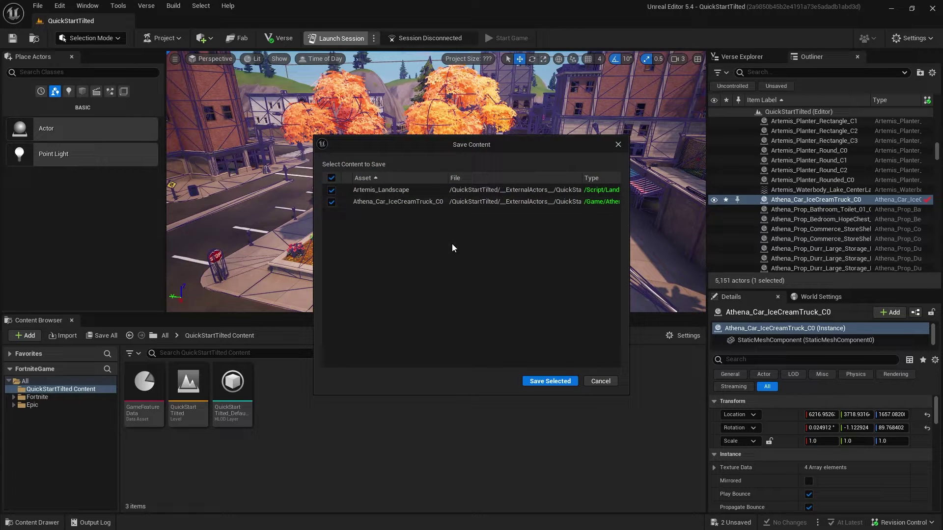
left_click(562, 382)
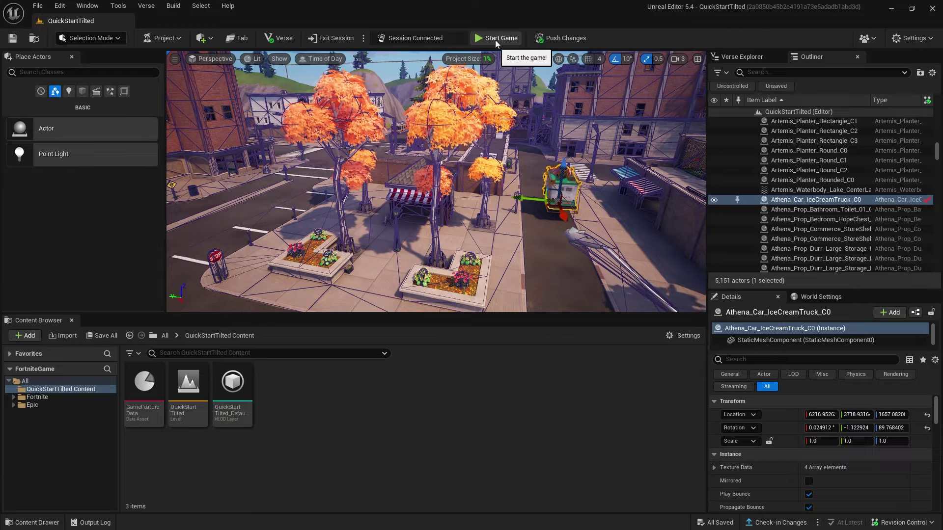
left_click(495, 40)
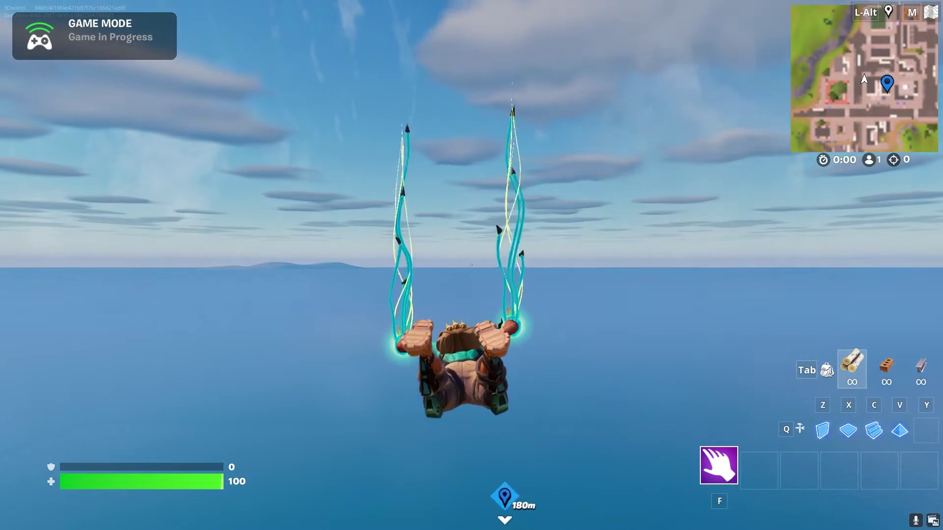
Step: Glide down to the town in the playtest and run to the ice cream truck to examine its placement from several sides
left_click(518, 299)
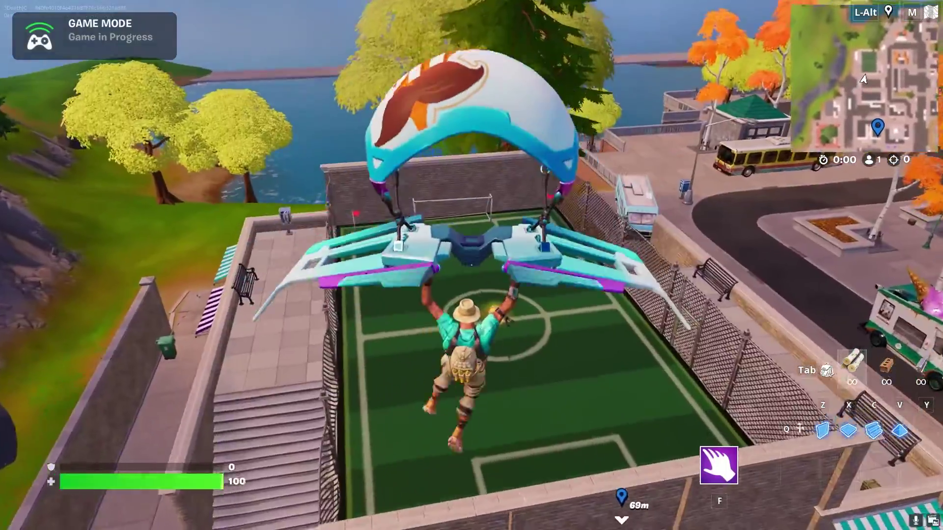
key("w")
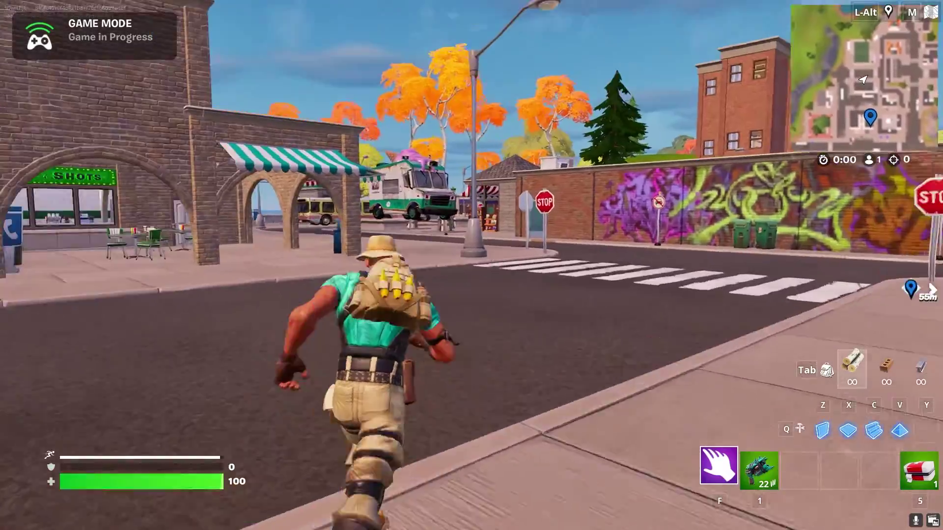
key("ctrl")
key("w")
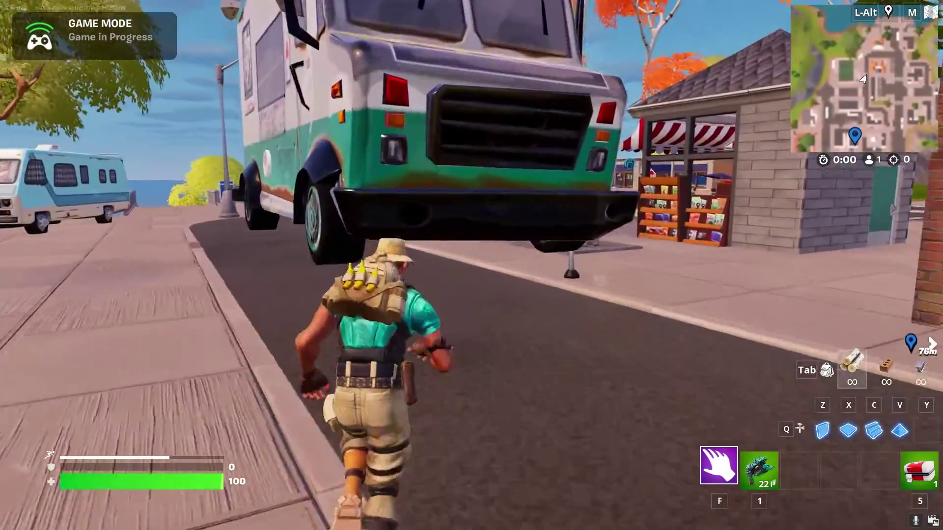
key("w")
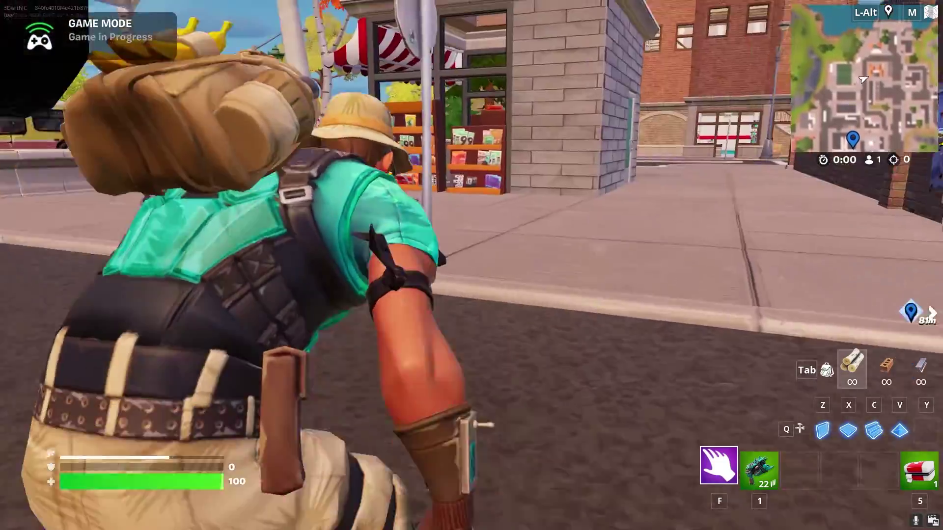
key("w")
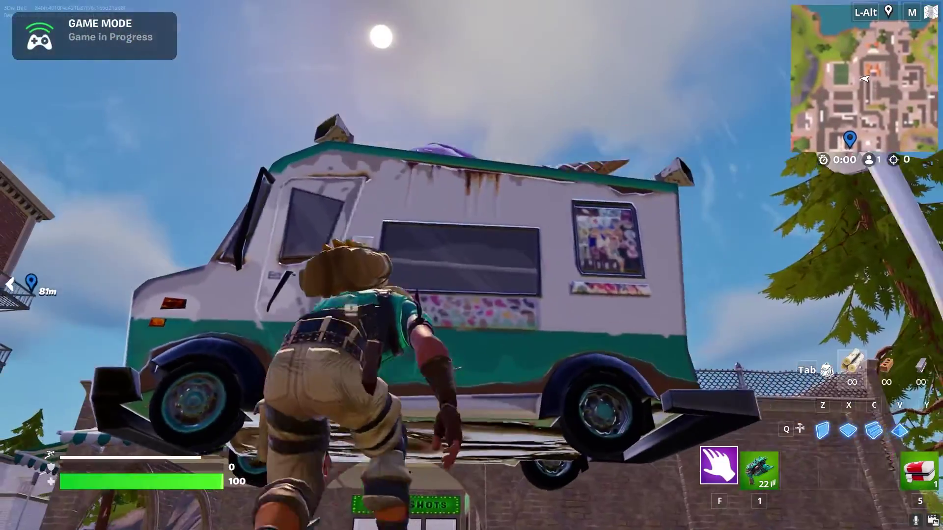
key("w")
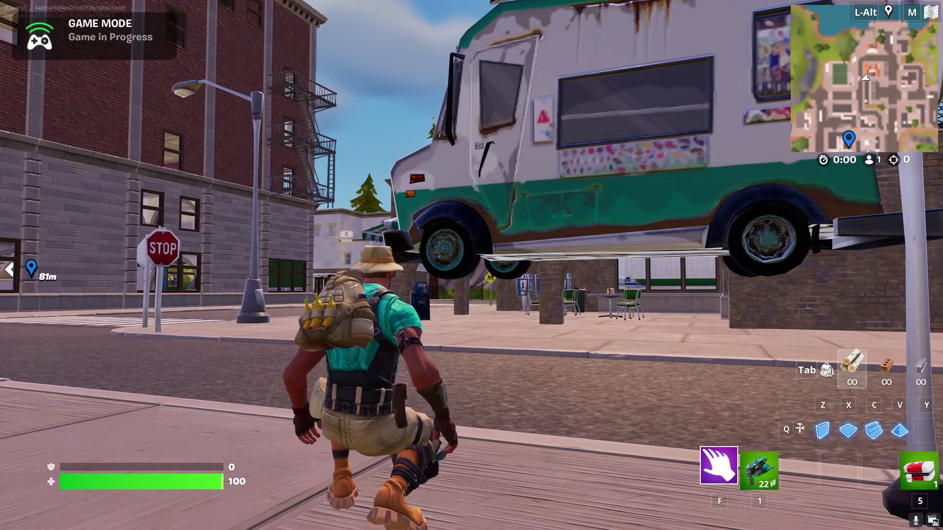
Step: Switch back to Unreal Editor for Fortnite, end the running game and save all project files
key("alt+Tab")
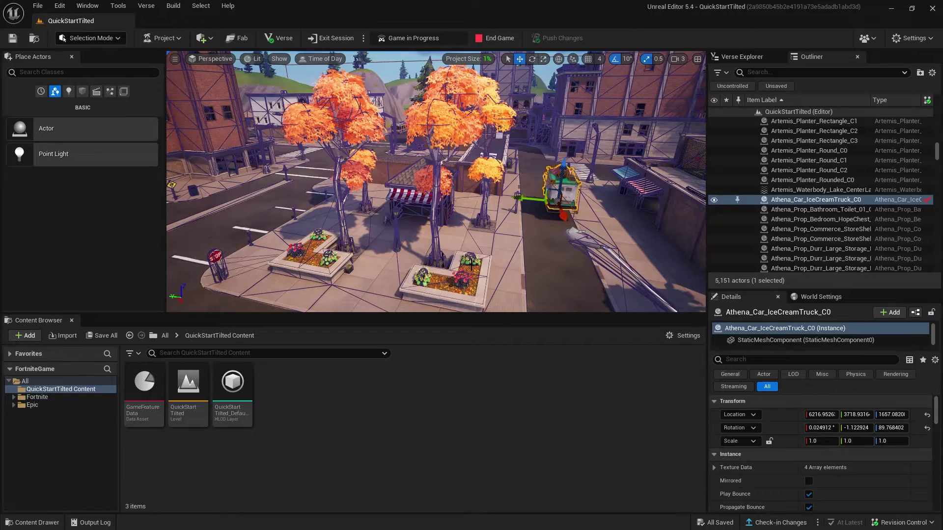
left_click(495, 37)
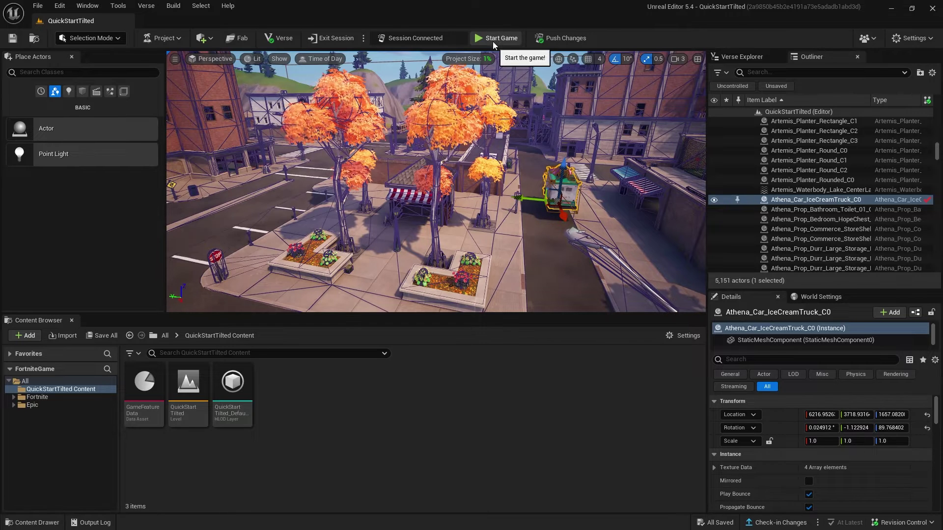
left_click(37, 6)
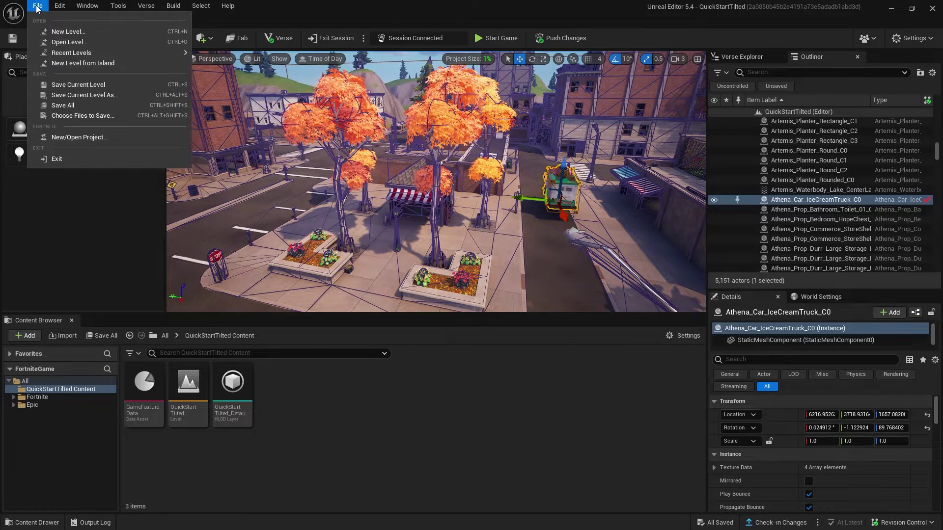
left_click(59, 109)
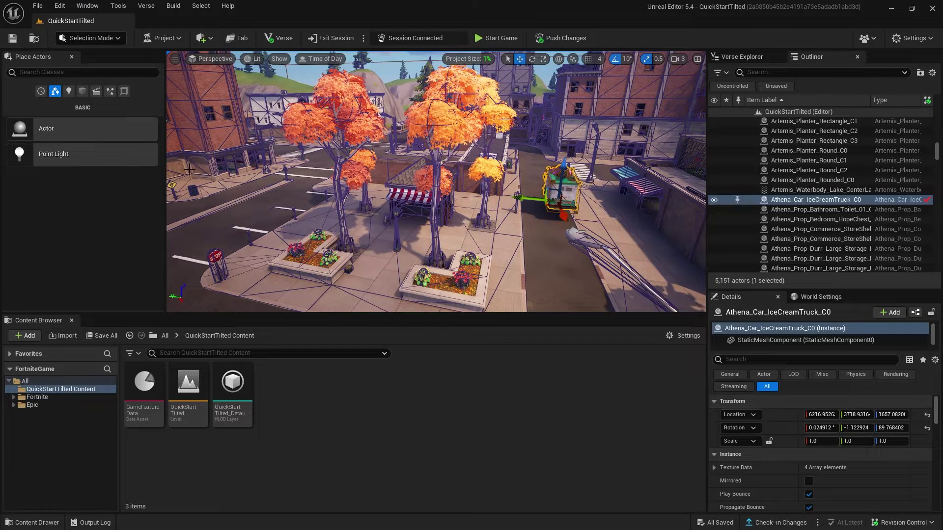
left_click(178, 39)
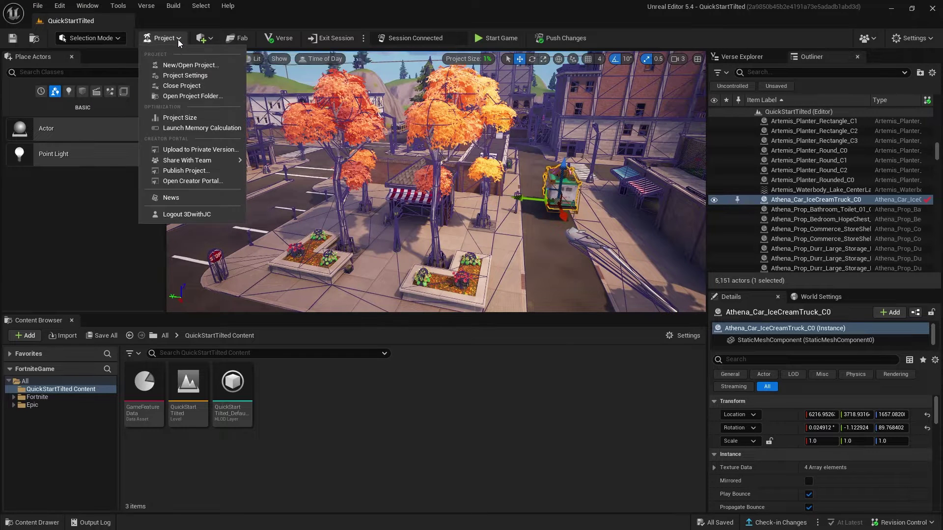
left_click(180, 172)
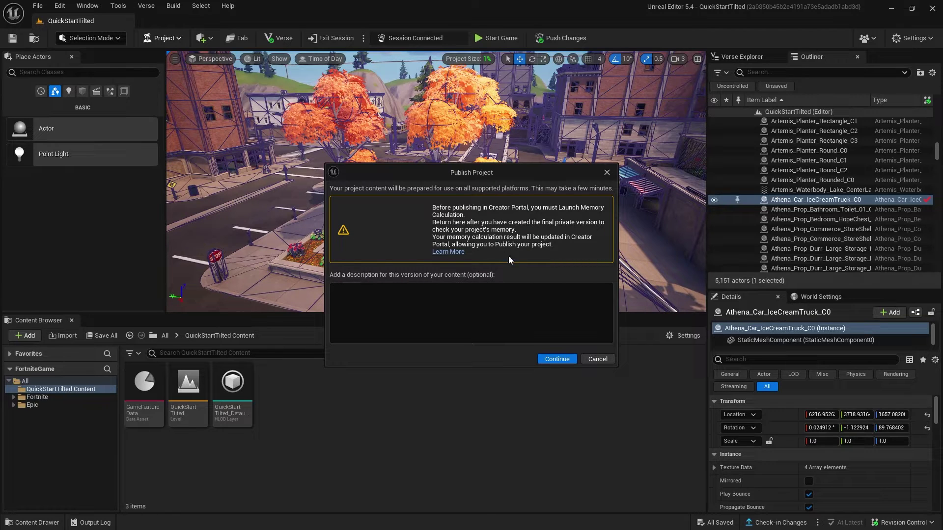
left_click(599, 359)
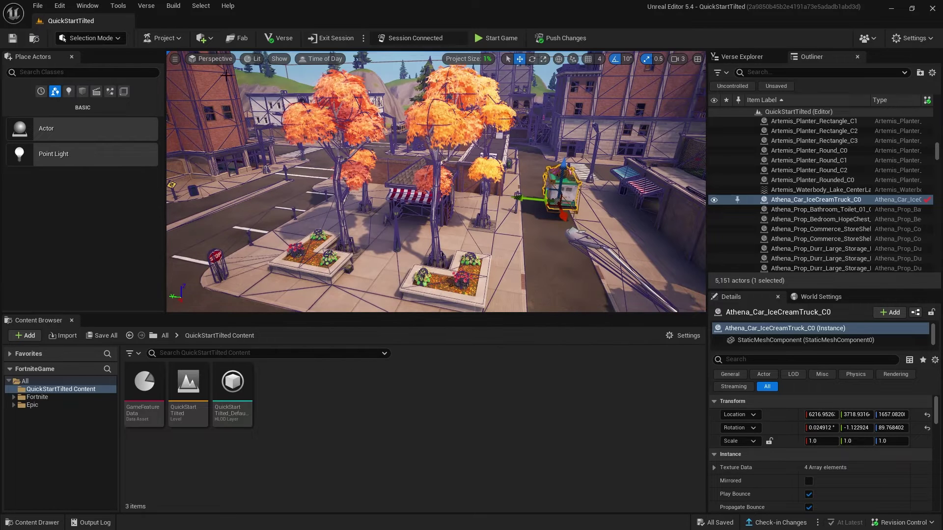
Step: Run the project's memory calculation to create a private version, and show that version in the Creator Portal
left_click(178, 40)
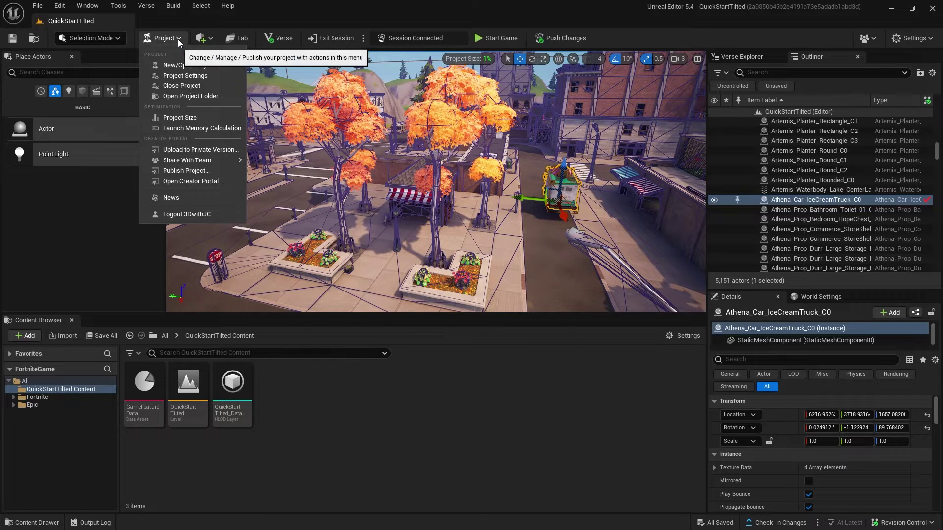
left_click(196, 128)
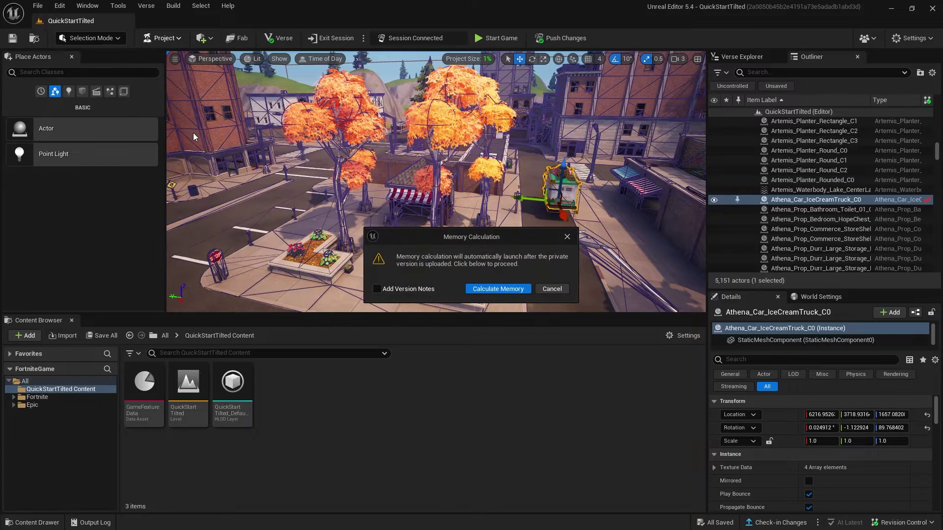
left_click(487, 288)
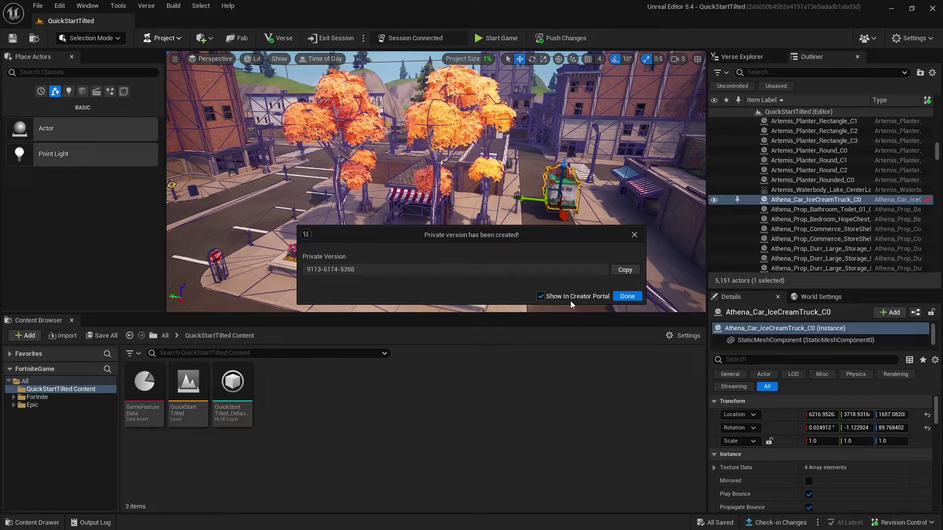
left_click(627, 296)
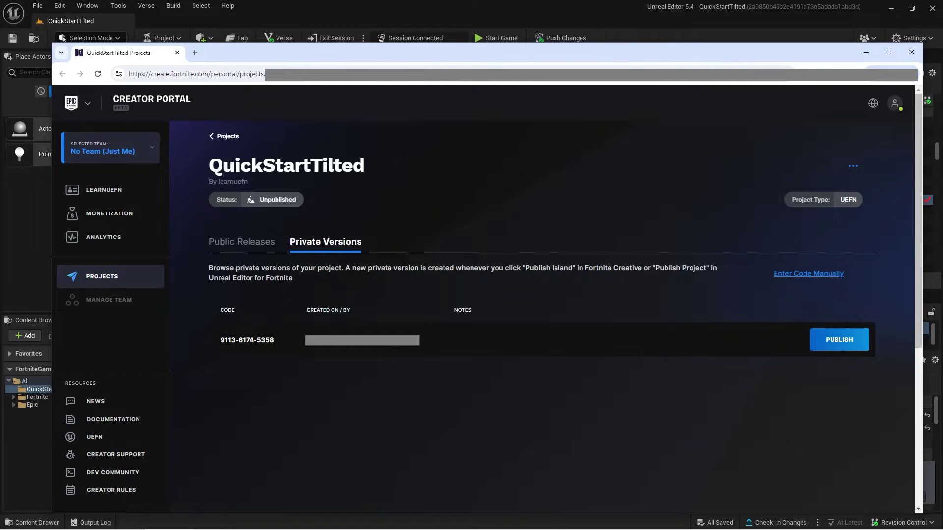
Step: Start publishing the private version and enter the game description "Quick Start Tilted, not fun really"
left_click(836, 341)
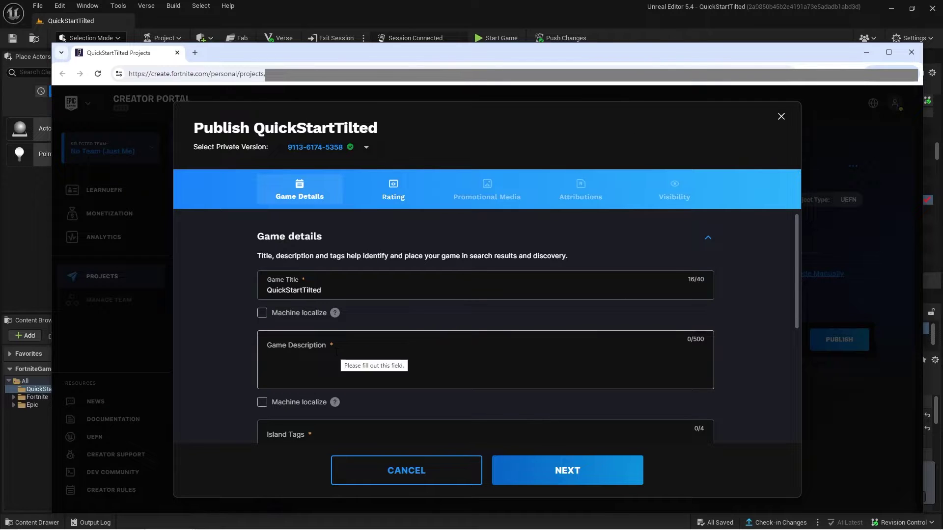
left_click(434, 374)
type("Quick Start Tilted, not fun really")
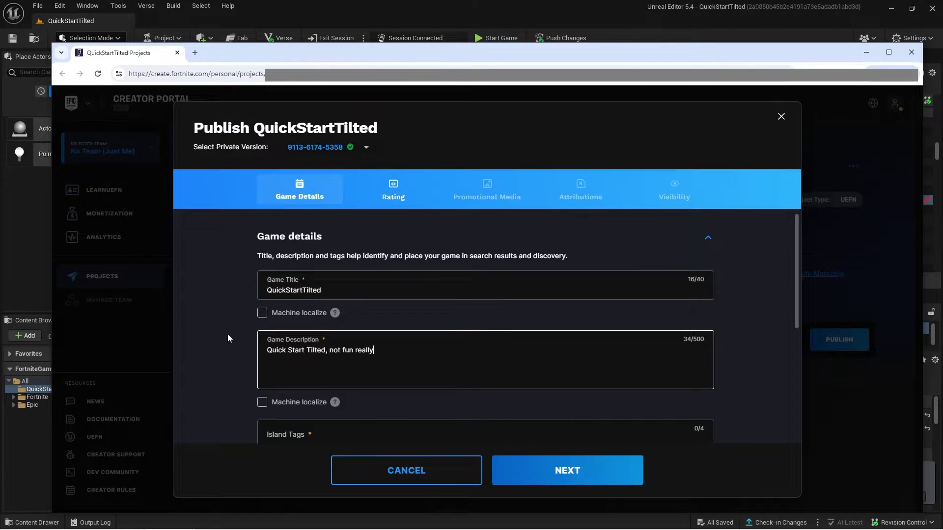
scroll(228, 334, "down", 1)
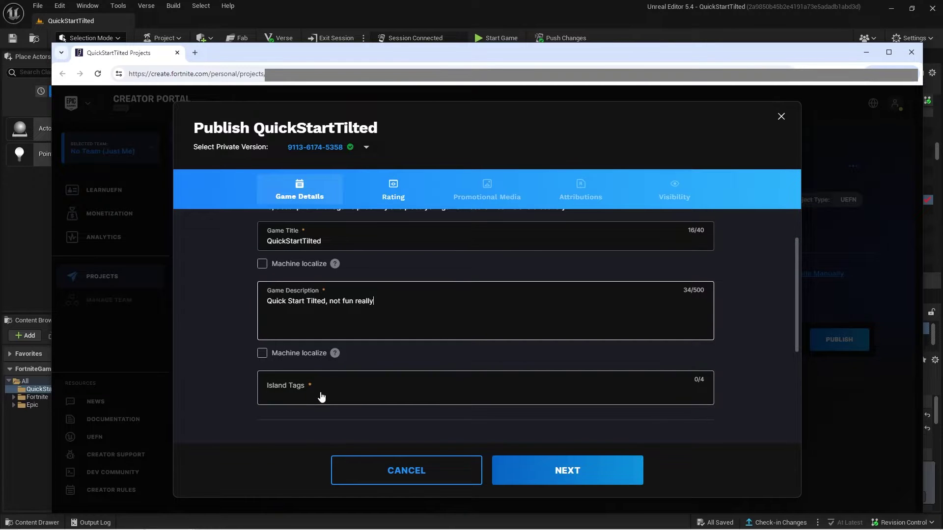
Step: Add the CASUAL tag to the island tags in the game details
left_click(291, 395)
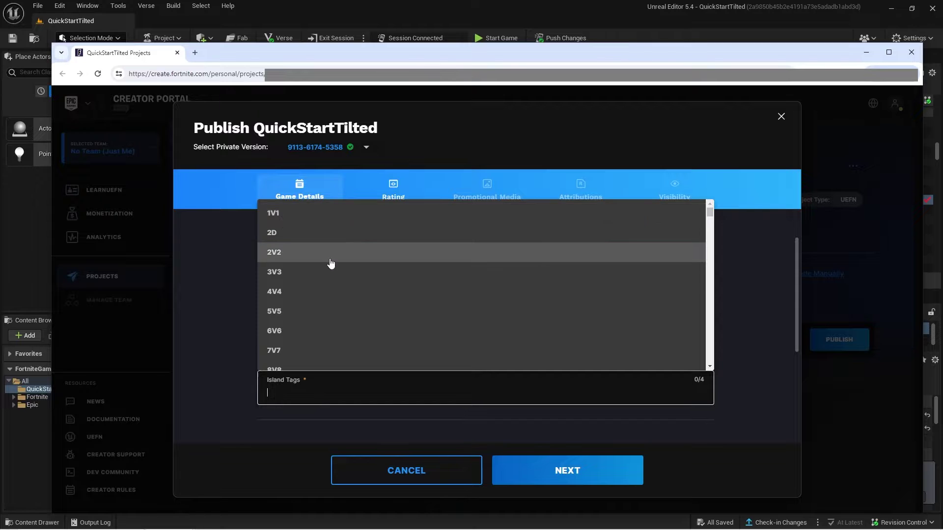
scroll(329, 263, "down", 2)
scroll(440, 267, "down", 5)
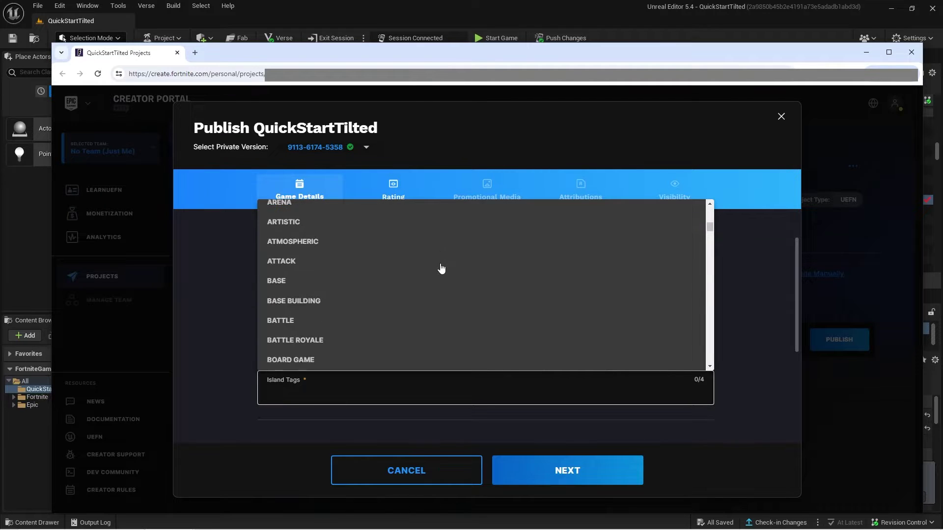
scroll(440, 268, "down", 2)
scroll(441, 267, "down", 1)
left_click(294, 324)
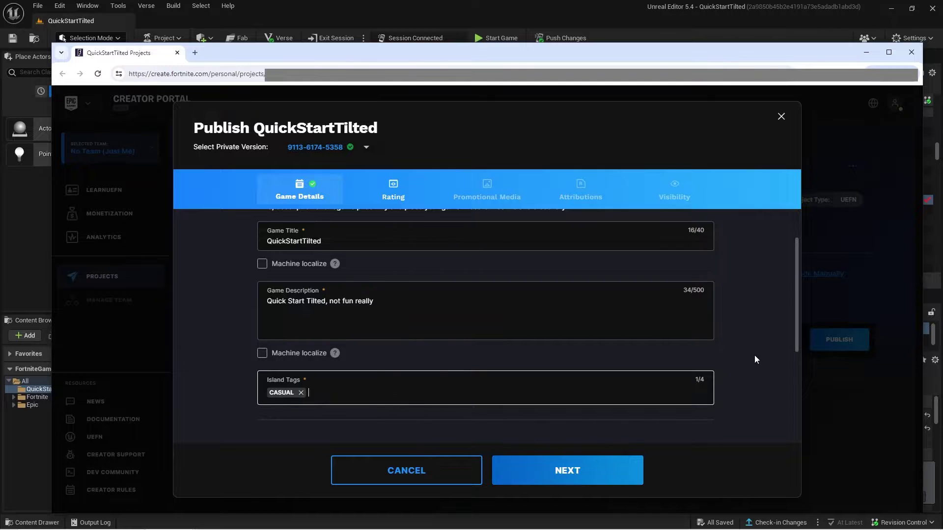
Step: Enter "run around and shoot stuff" as the first how-to-play instruction and continue to the age rating
scroll(754, 355, "down", 2)
scroll(754, 355, "down", 2)
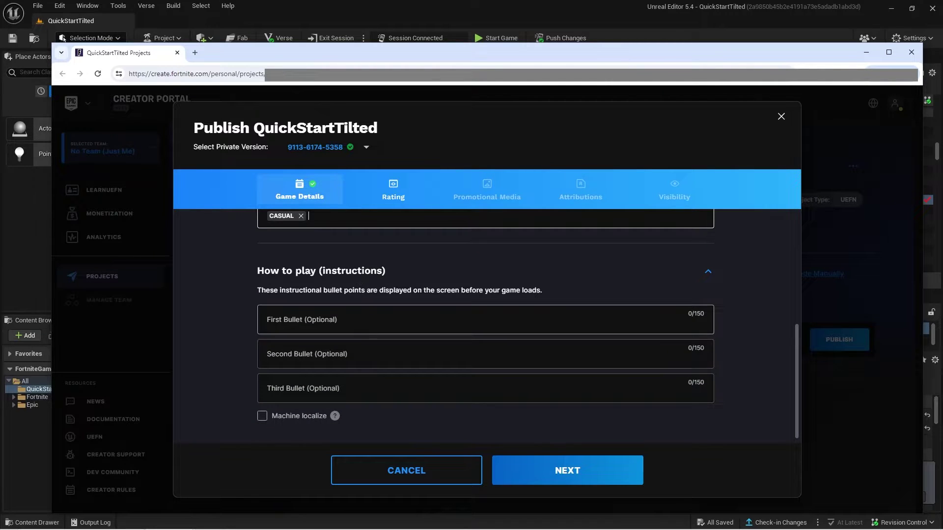
left_click(365, 323)
type("run around and shoot stuff")
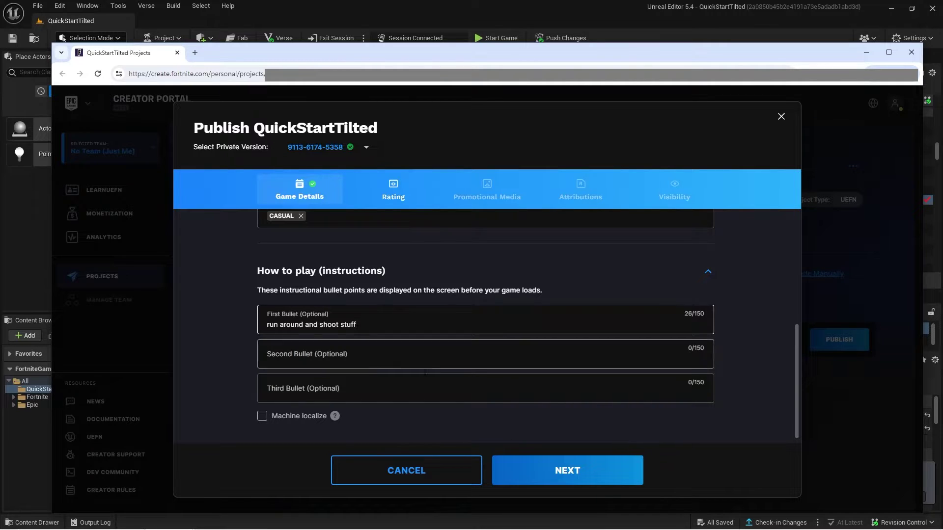
left_click(537, 470)
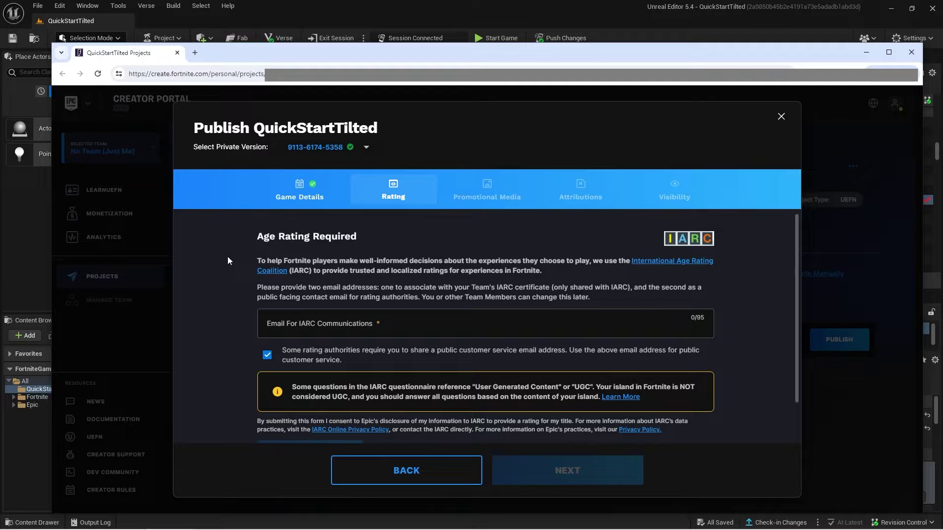
Step: Fill in the contact e-mail for IARC communications and begin the rating questionnaire on the IARC website
key("ctrl+v")
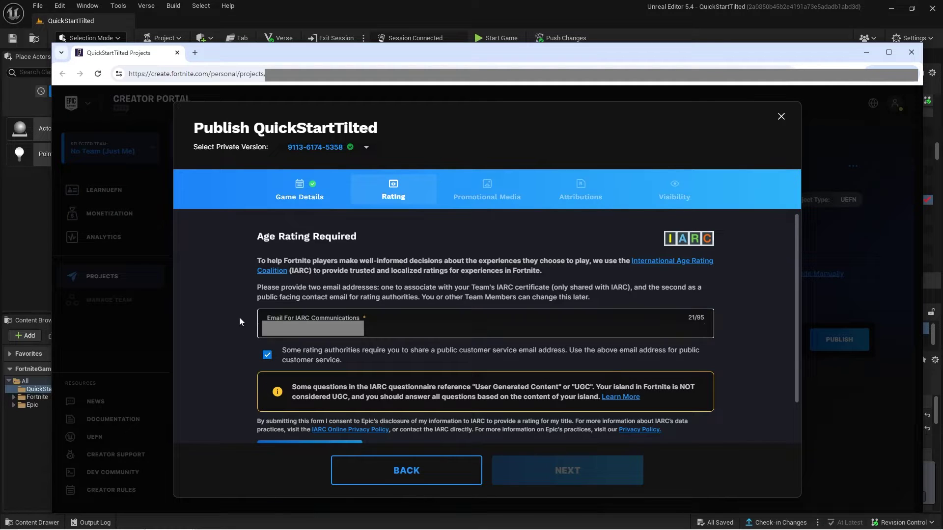
scroll(182, 336, "down", 1)
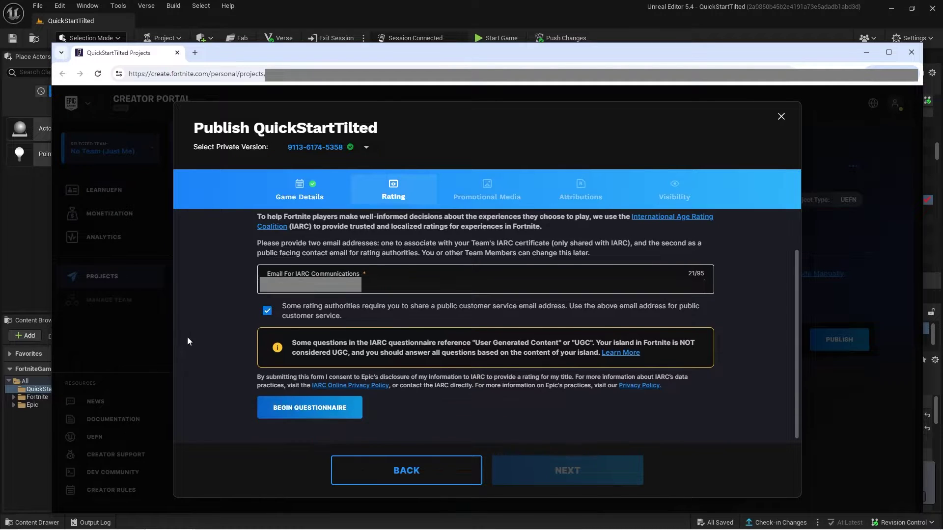
left_click(326, 405)
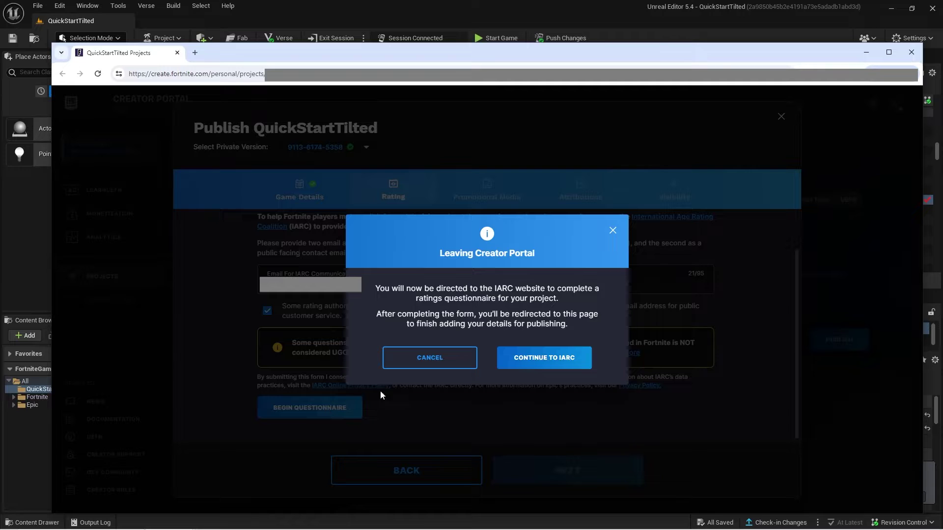
left_click(552, 362)
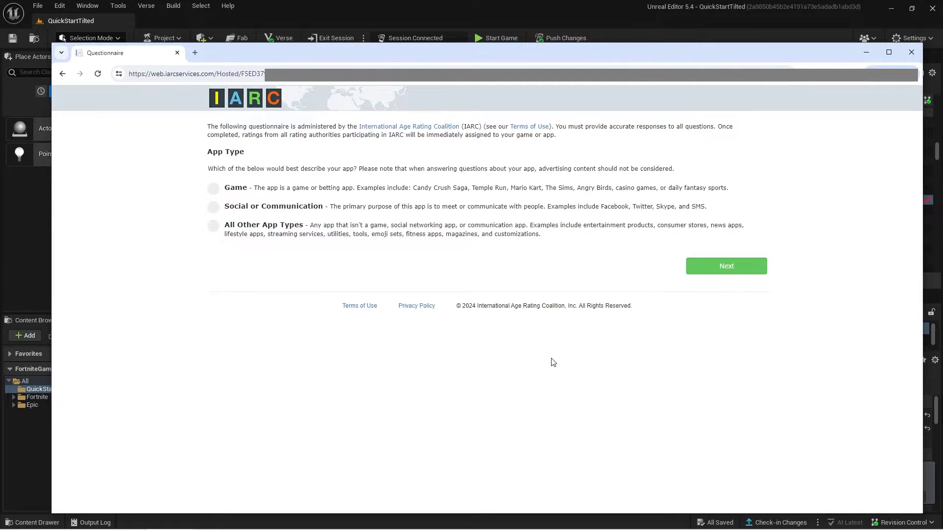
Step: Set the app type to Game and answer No to every content question from violence through crude humor
left_click(214, 191)
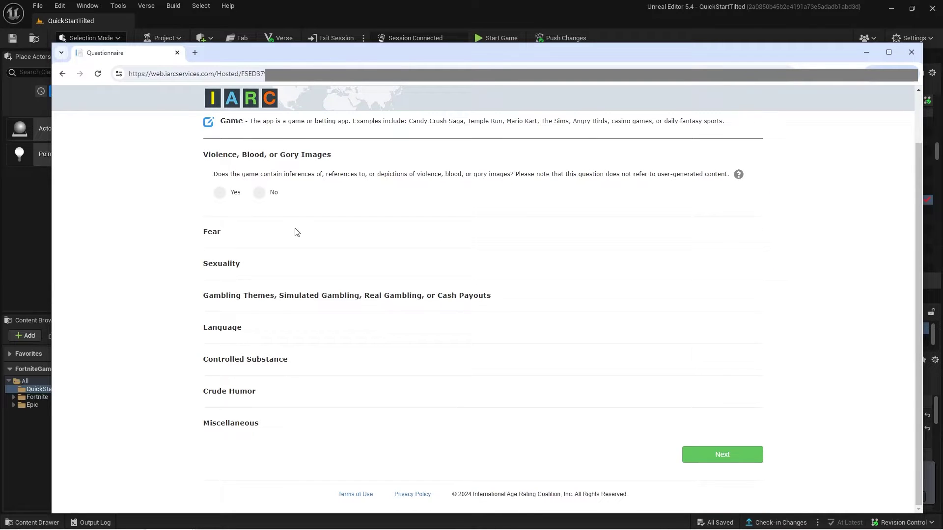
left_click(259, 193)
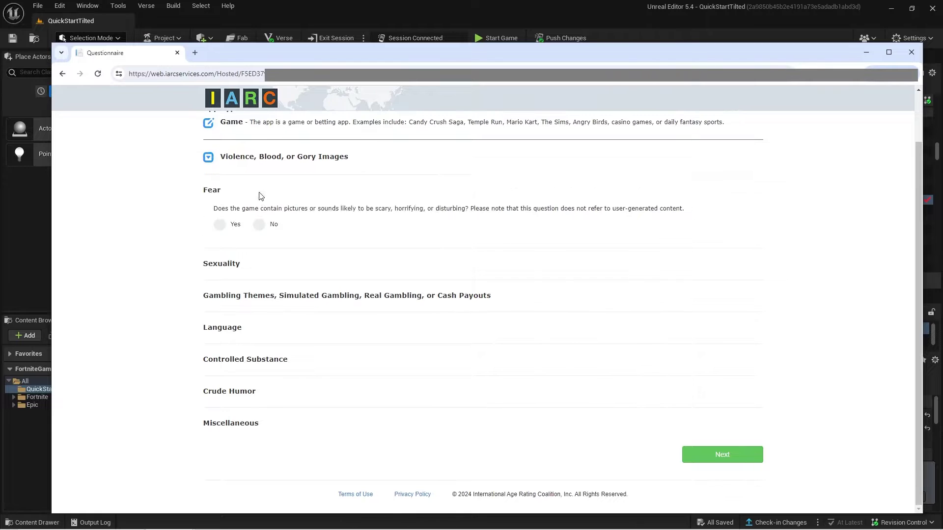
left_click(260, 226)
left_click(259, 257)
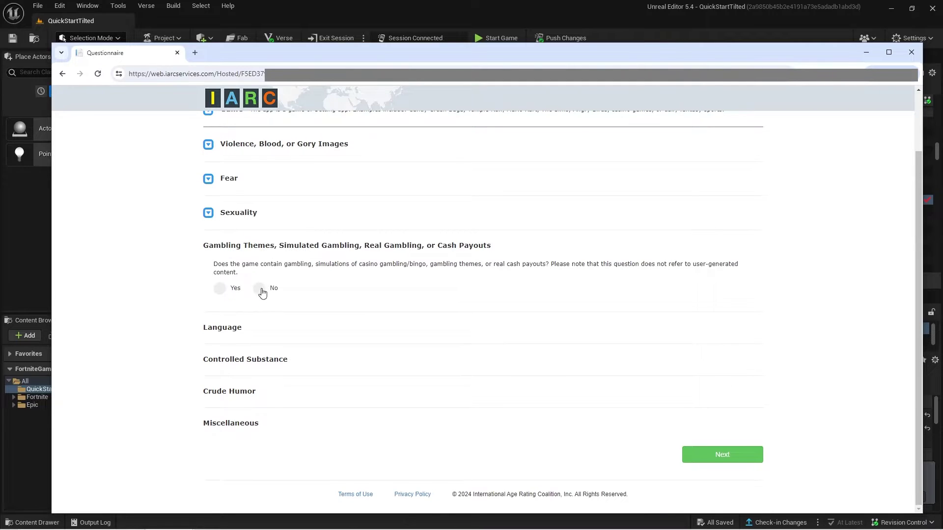
left_click(259, 288)
left_click(259, 321)
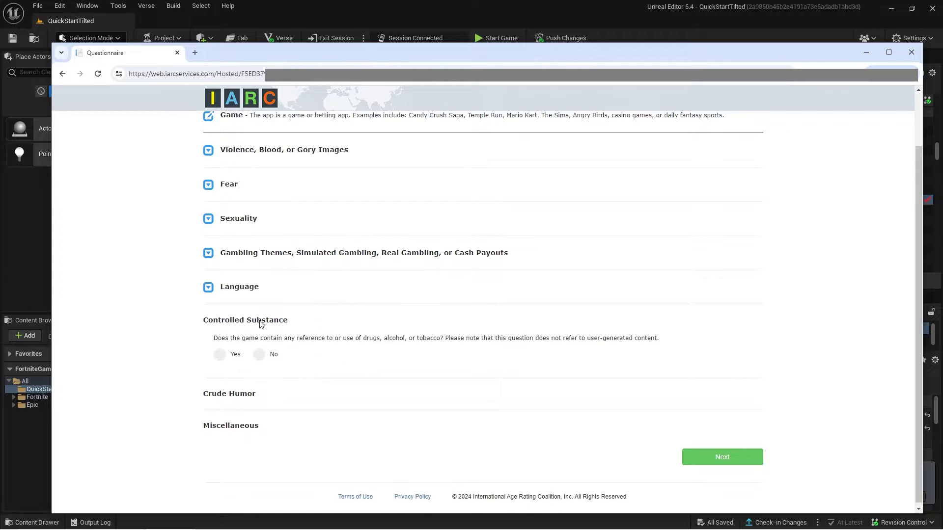
left_click(258, 352)
left_click(259, 383)
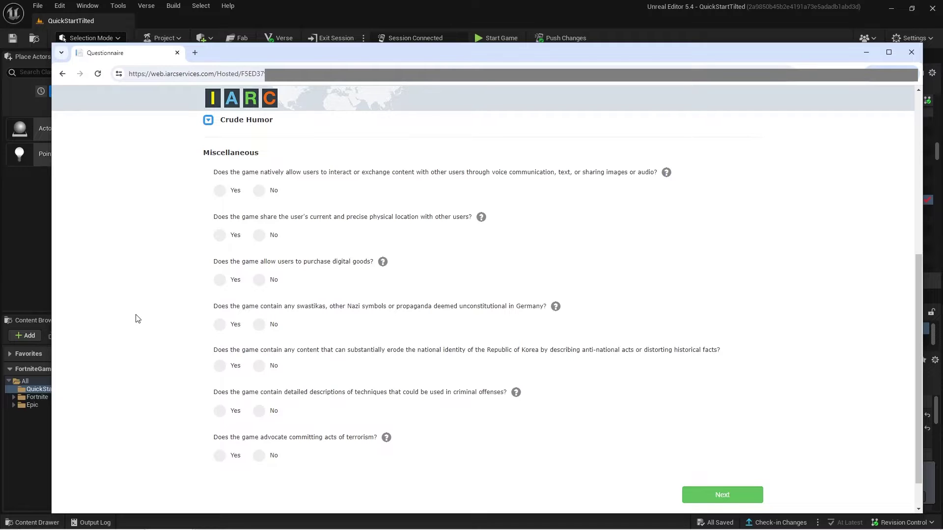
Step: Answer No to all seven Miscellaneous questions, from user interaction through advocating terrorism
left_click(259, 190)
left_click(259, 235)
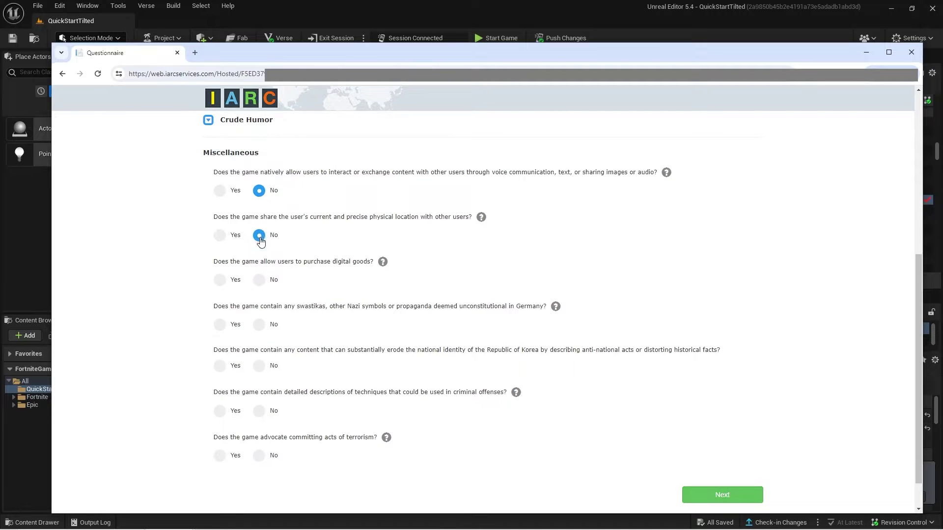
left_click(258, 280)
left_click(258, 324)
scroll(275, 328, "down", 1)
left_click(259, 325)
left_click(259, 370)
left_click(259, 415)
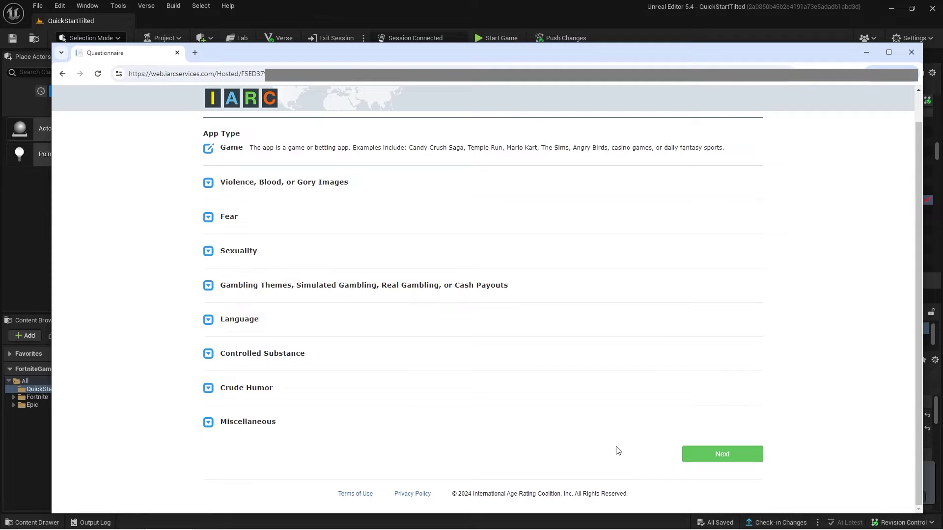
Step: Submit the questionnaire, accept the rating certificate, and review the received age ratings before continuing to the promotional media
left_click(704, 455)
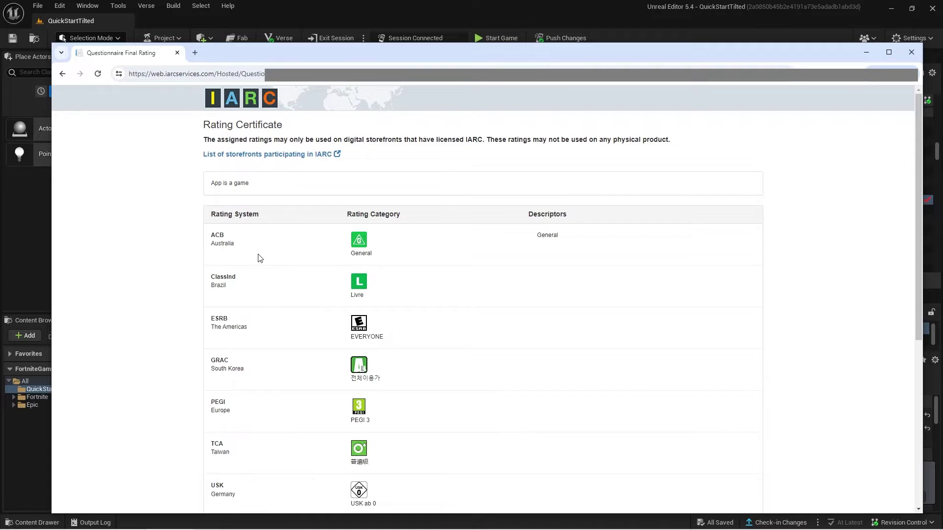
scroll(420, 321, "down", 5)
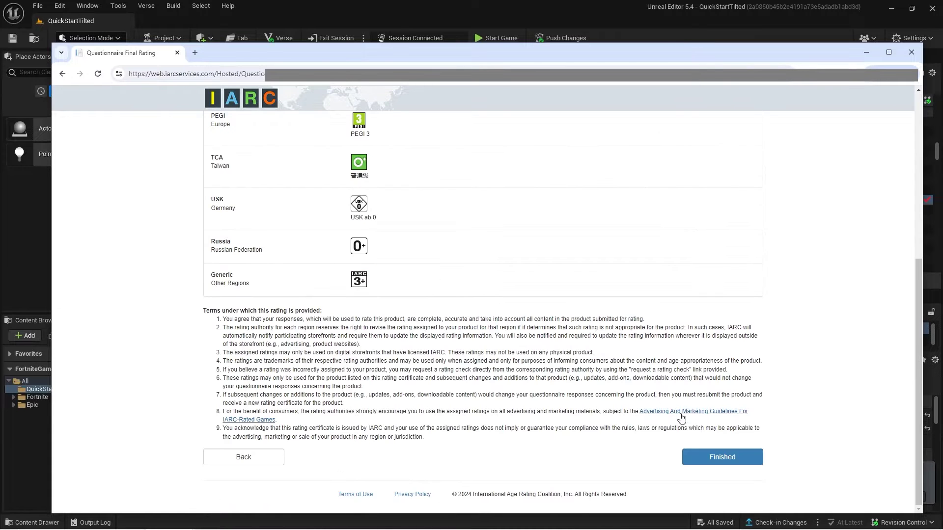
left_click(722, 458)
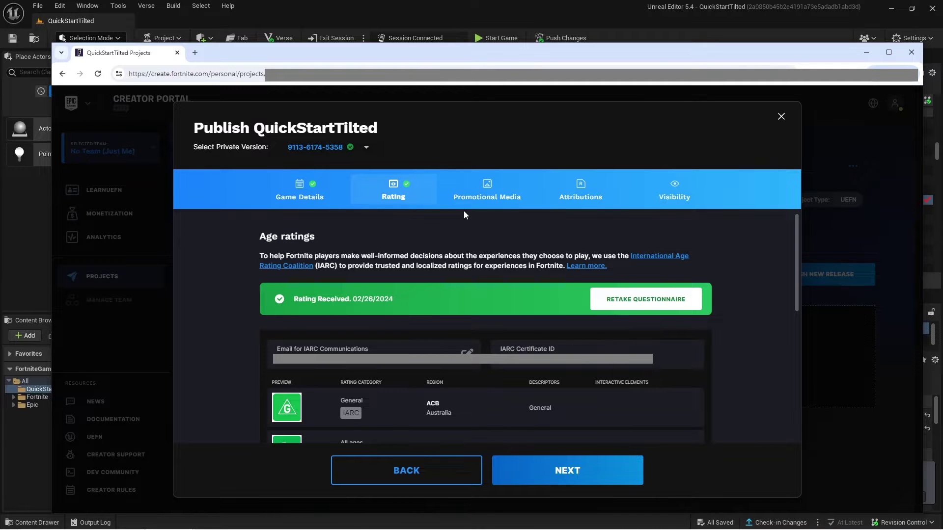
scroll(769, 321, "down", 3)
scroll(763, 336, "down", 3)
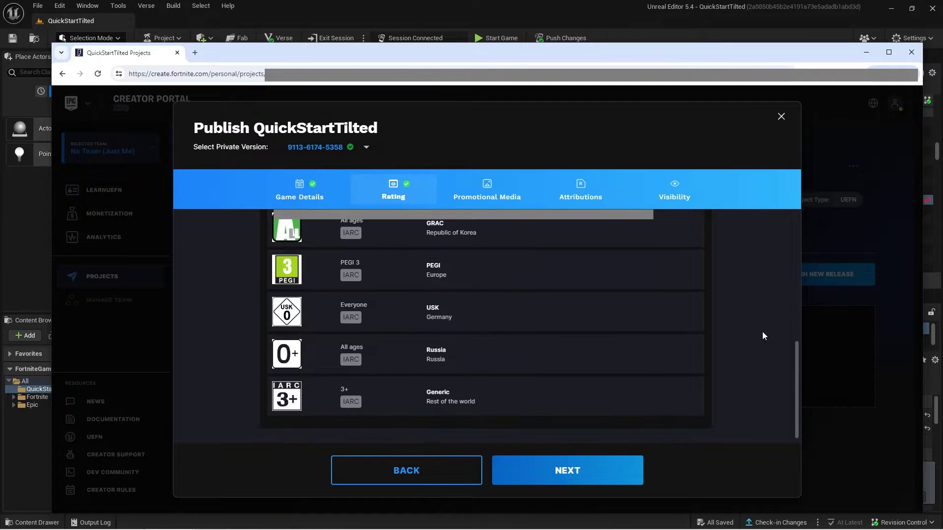
left_click(573, 479)
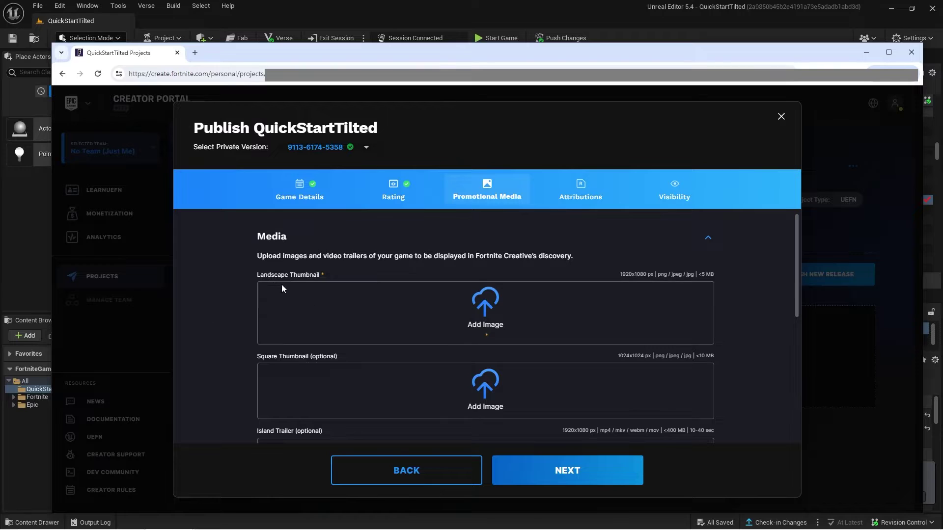
Step: Upload LandscapeThumbnail.jpg and SquareThumbnail.jpg as the island's thumbnails, leaving the optional trailer and lobby background empty
left_click(484, 309)
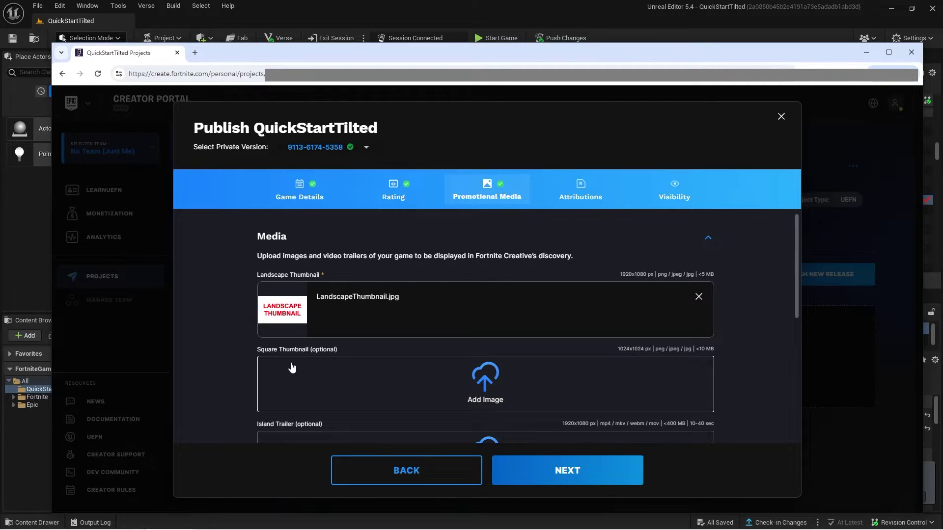
left_click_drag(292, 368, 488, 381)
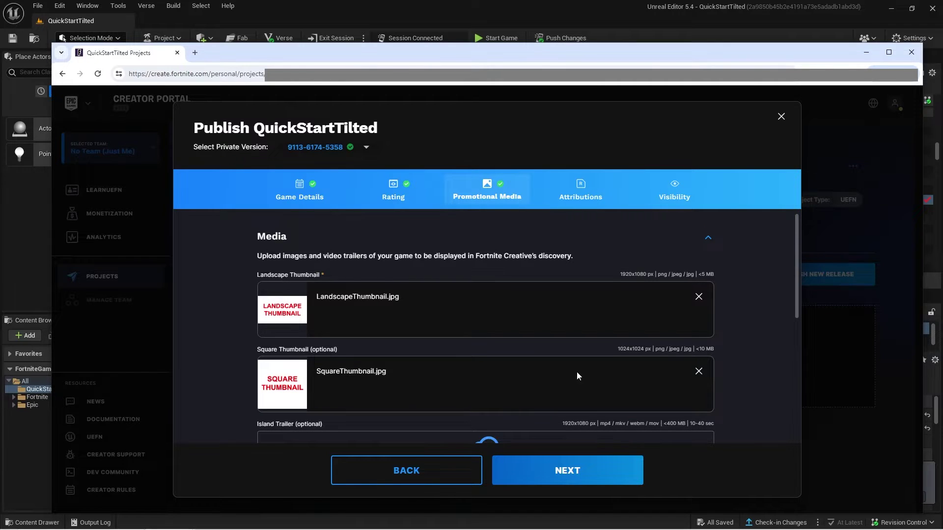
scroll(581, 371, "down", 2)
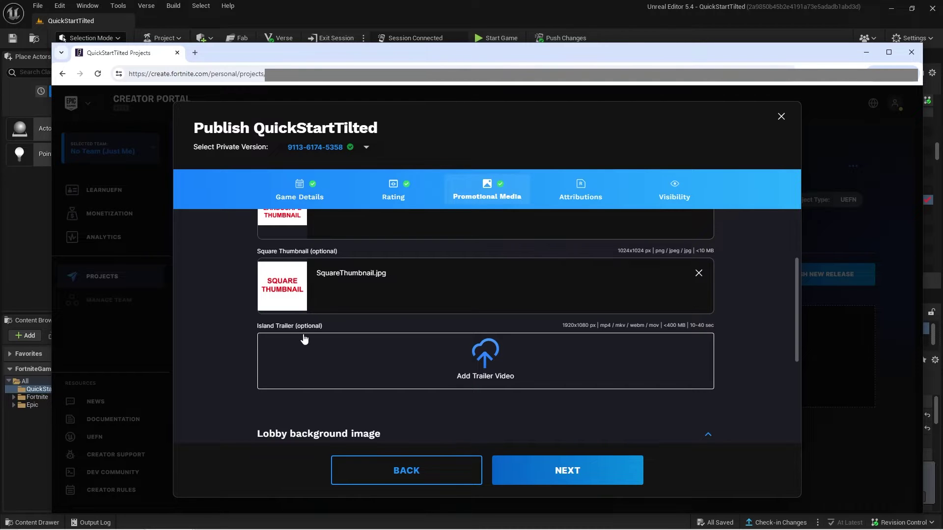
scroll(758, 337, "down", 3)
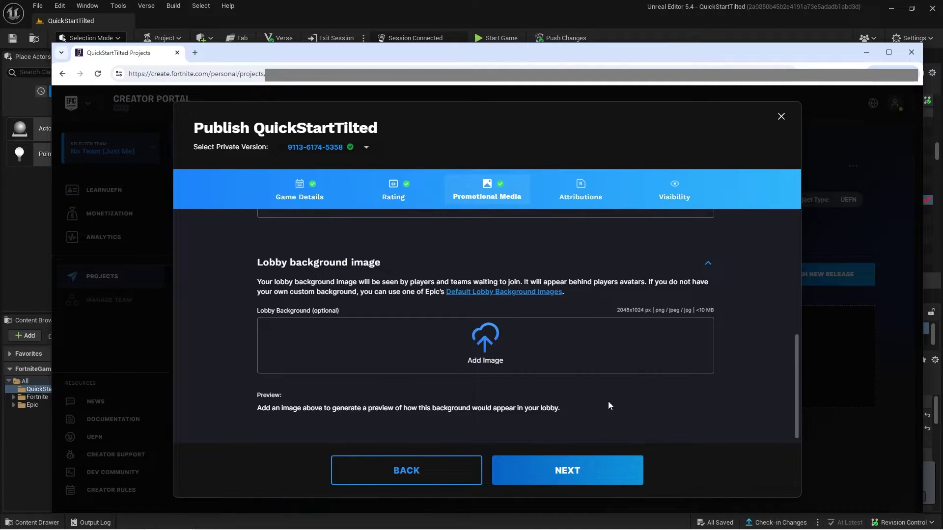
left_click(568, 471)
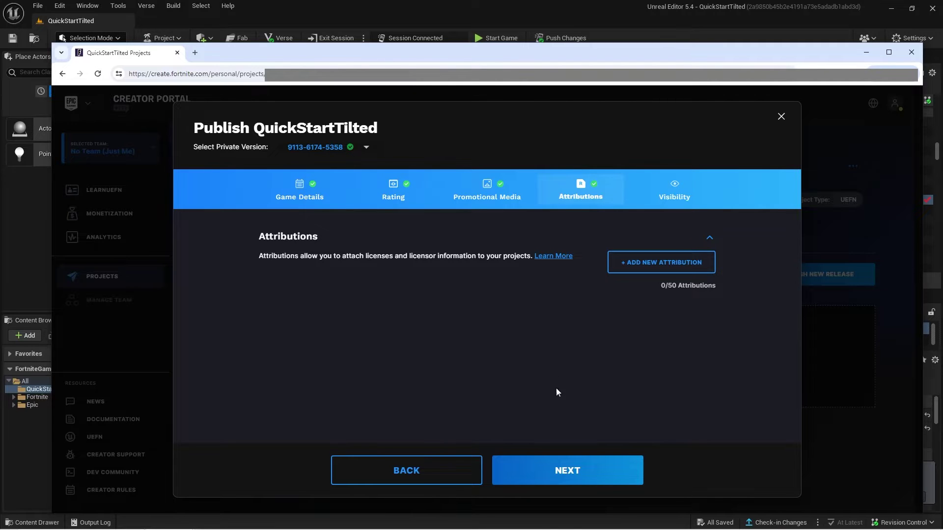
Step: Skip the attributions, set the project's visibility to Unlisted with auto activation on, and publish the release
left_click(569, 475)
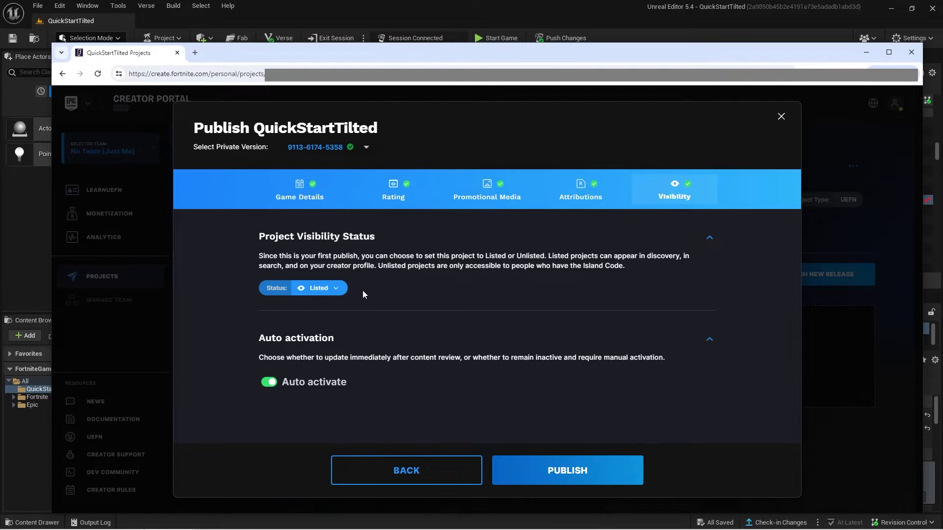
left_click(337, 290)
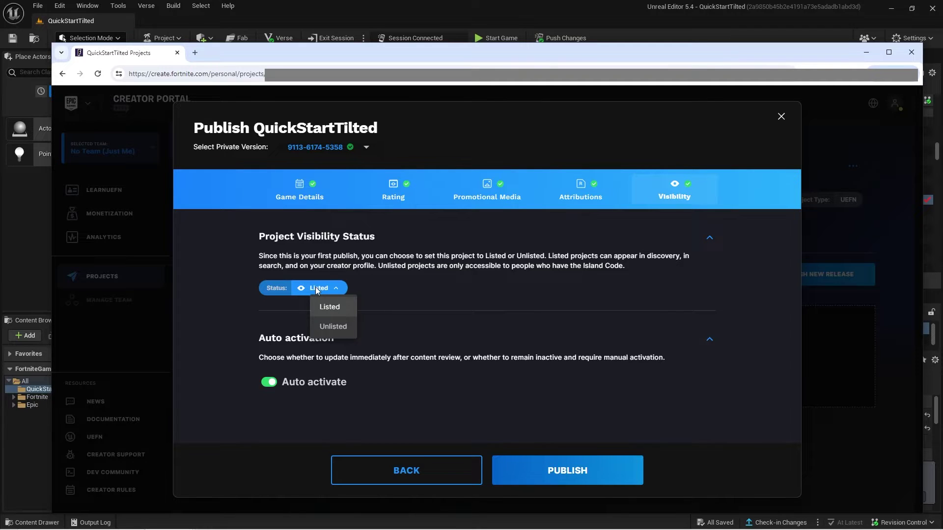
left_click(331, 329)
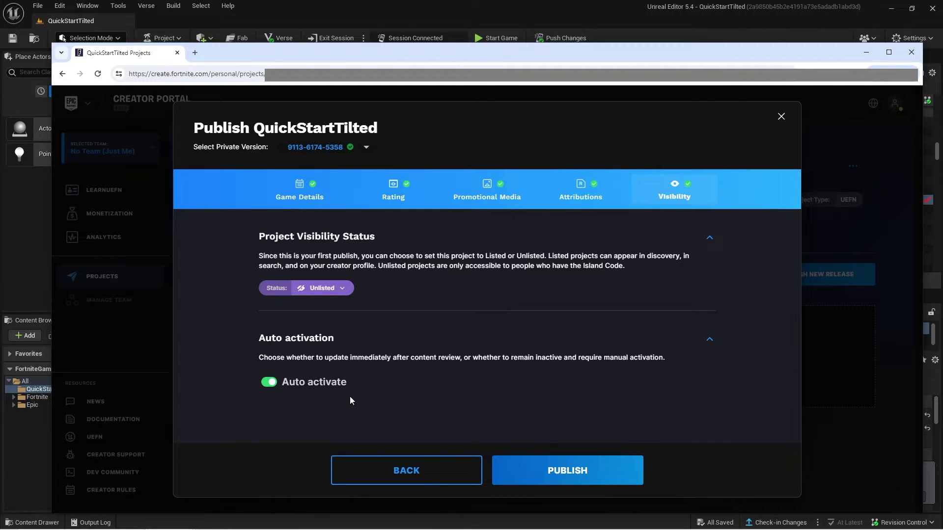
left_click(576, 475)
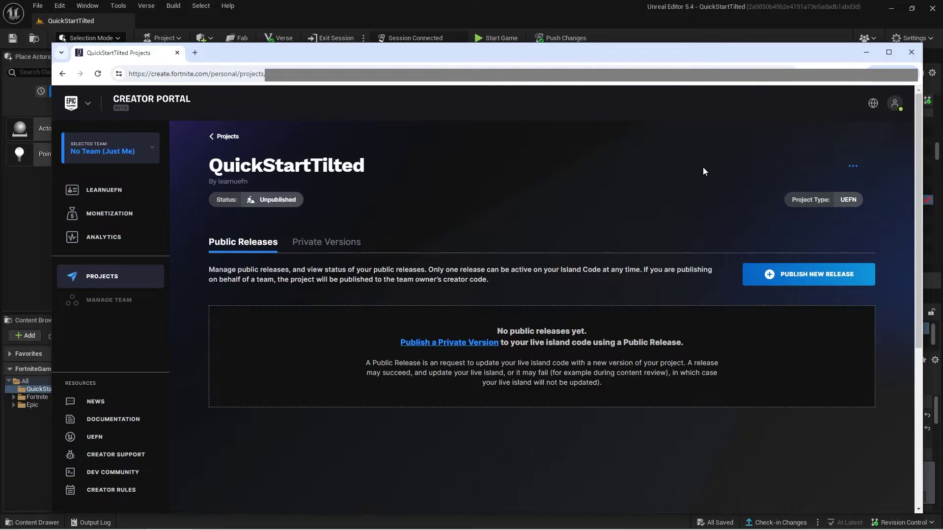
left_click(98, 73)
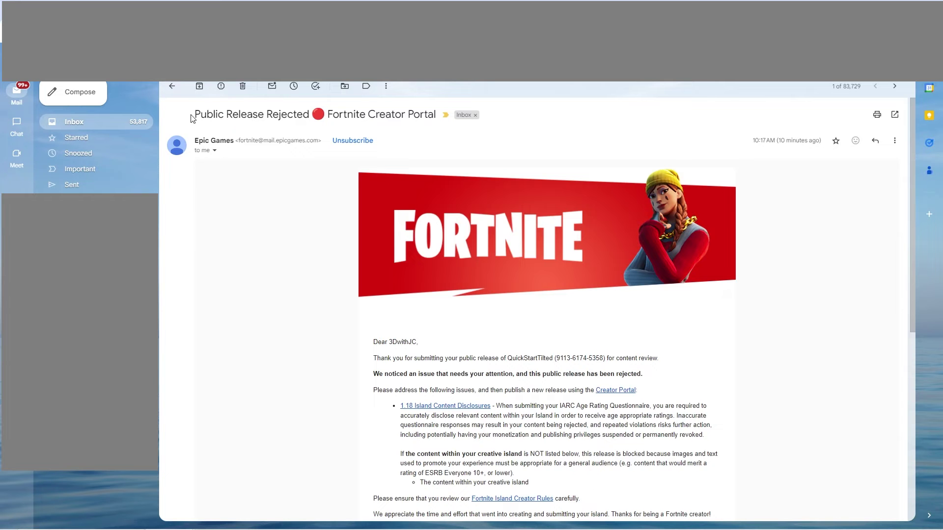
Step: Read the content review e-mail for the QuickStartTilted release, including the Island Content Disclosures issue
left_click_drag(195, 115, 314, 119)
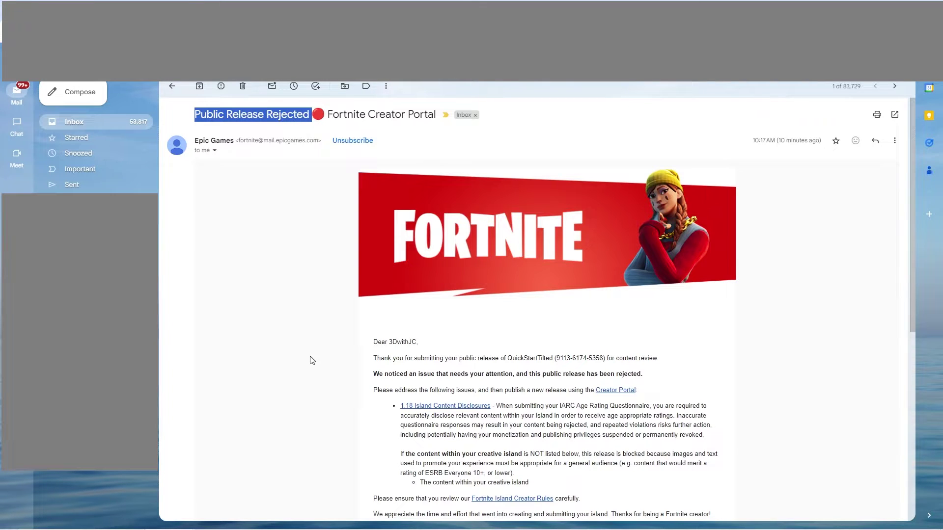
scroll(310, 361, "down", 3)
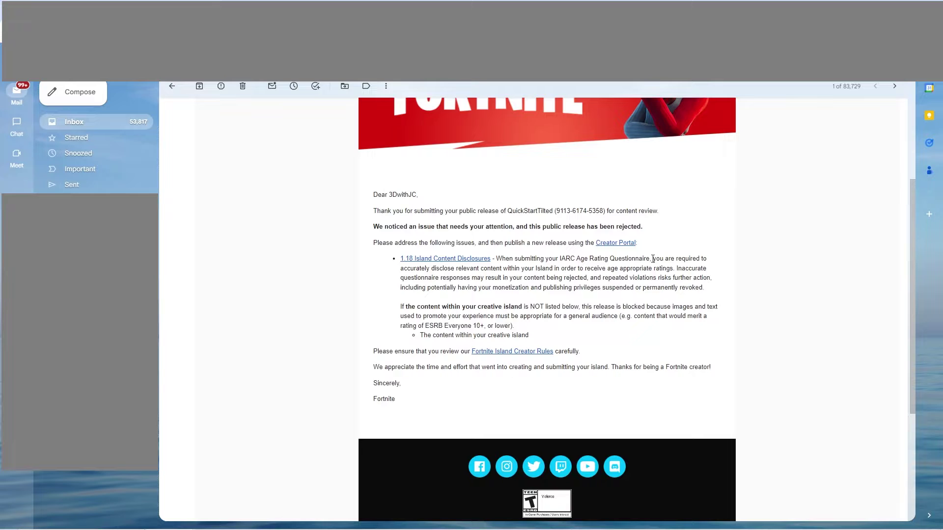
left_click_drag(652, 259, 673, 270)
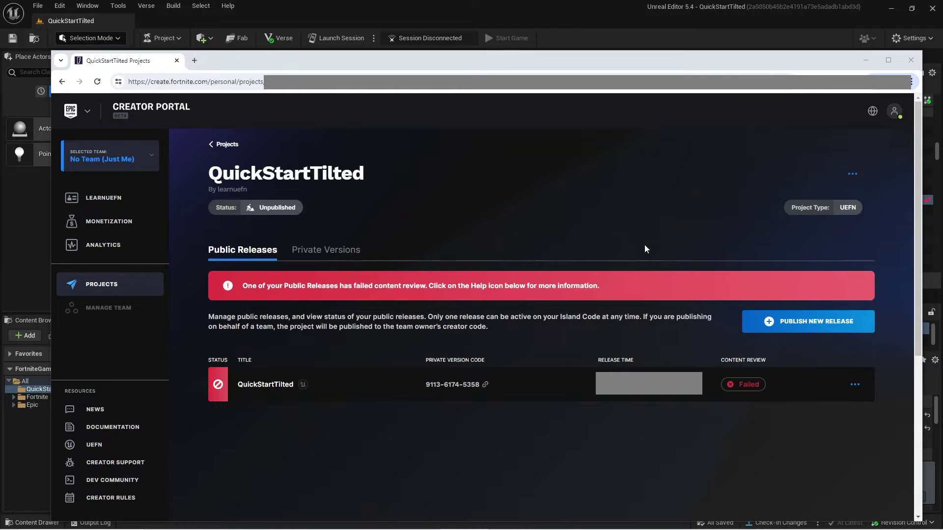
Step: Start a release described as "This game is super simple as an educational example to teach people how to use and publish for UEFN using the creator portal."
mouse_move(806, 328)
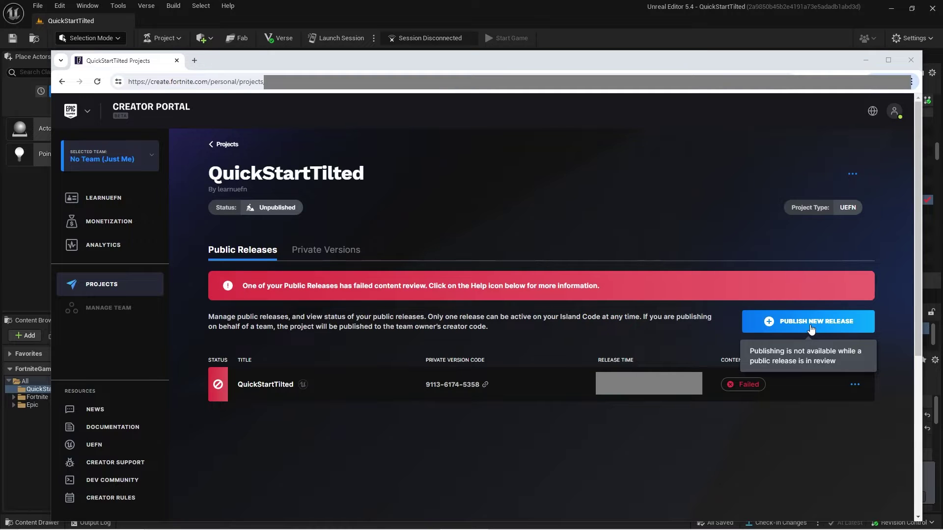
left_click(811, 328)
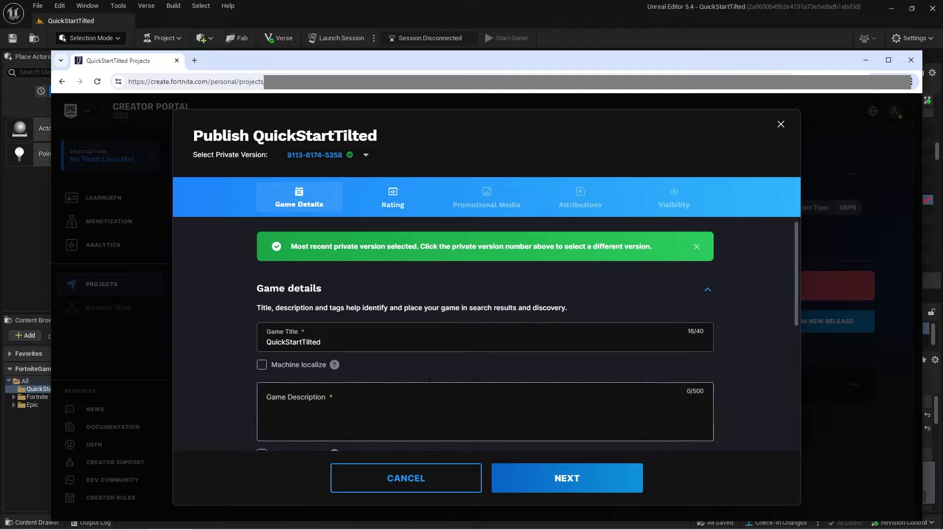
scroll(440, 368, "down", 2)
scroll(402, 325, "up", 1)
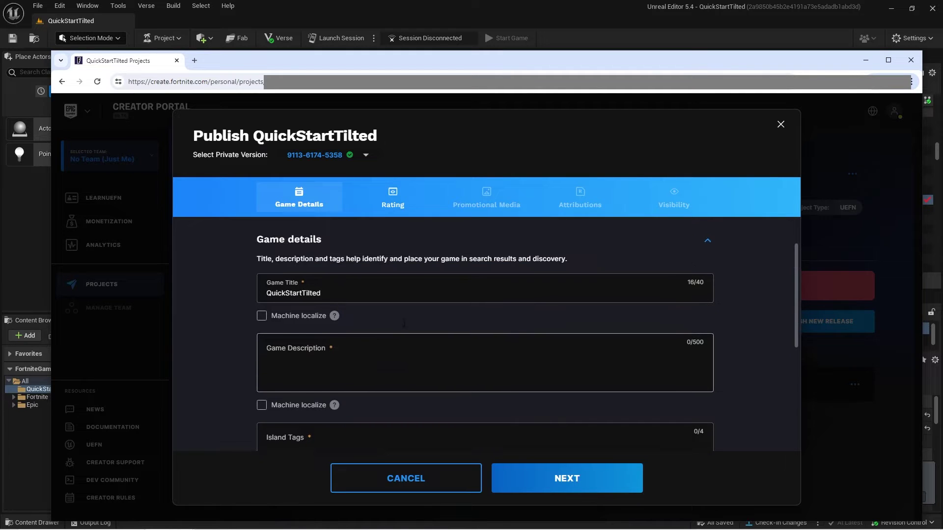
left_click(267, 353)
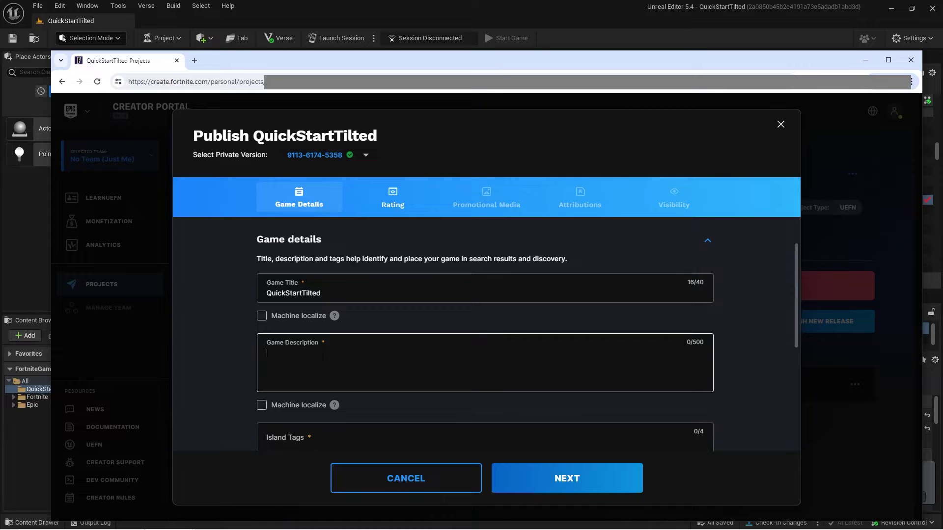
type("This game is super simple as an educational example to teach people how to use and publish for UEFN using the creator portal.")
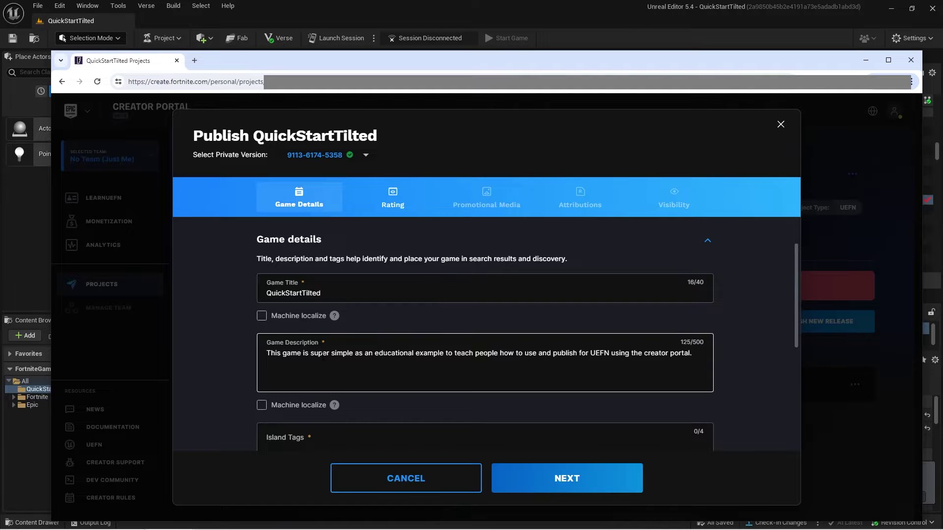
Step: Look through the available island tags and add the CASUAL tag to the game details
scroll(322, 357, "down", 2)
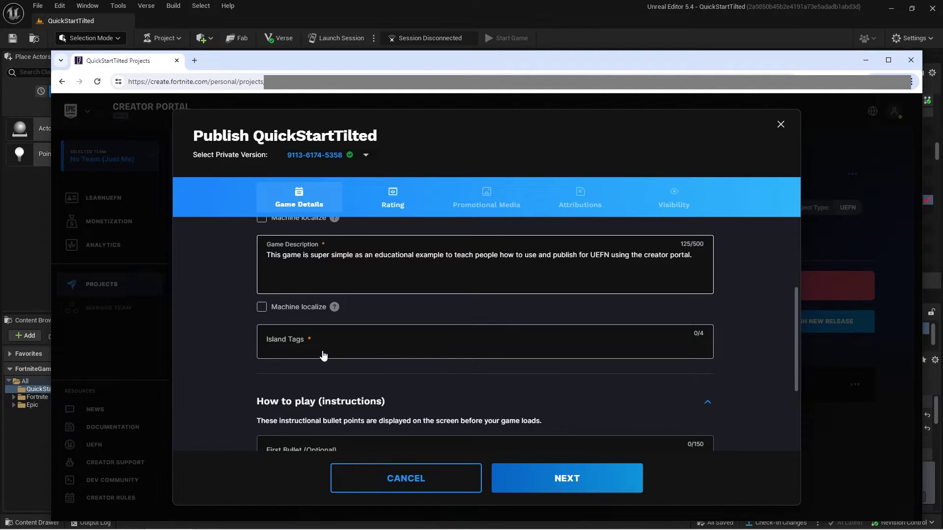
left_click(323, 355)
scroll(442, 221, "down", 3)
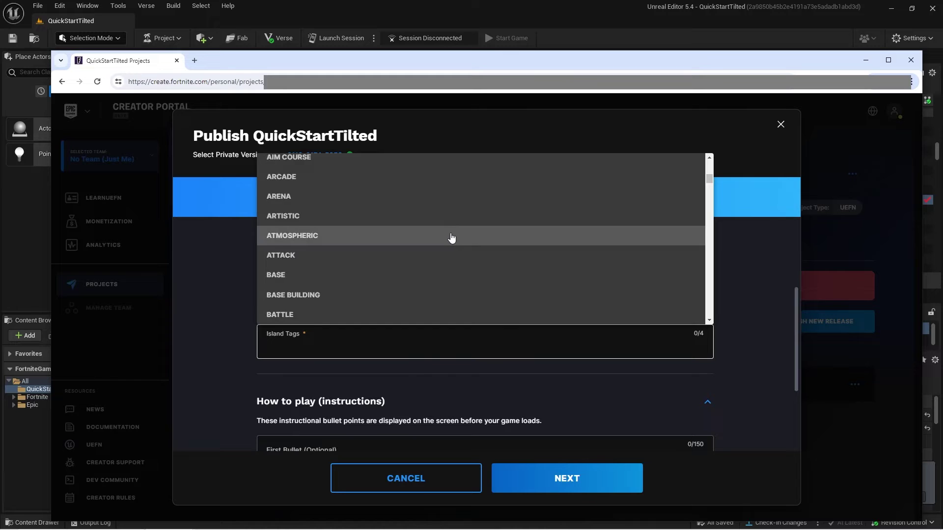
scroll(451, 238, "down", 5)
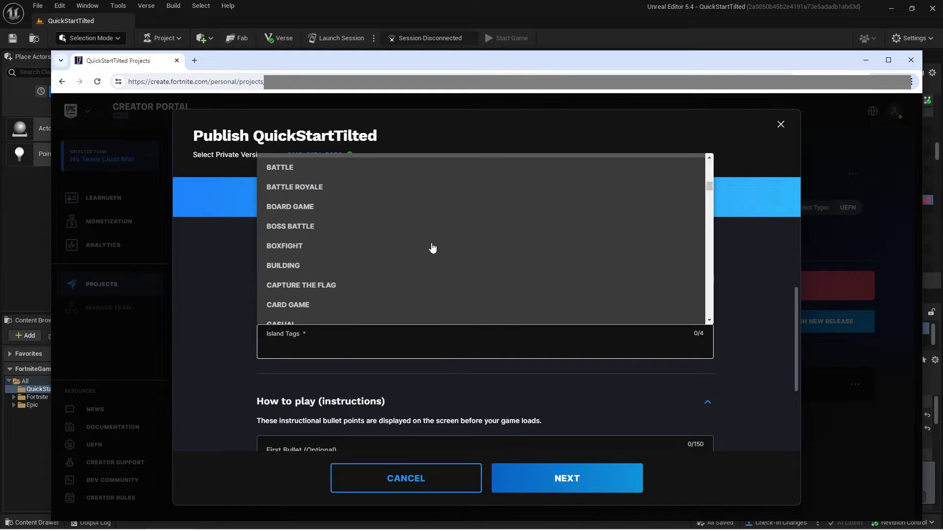
scroll(432, 248, "down", 5)
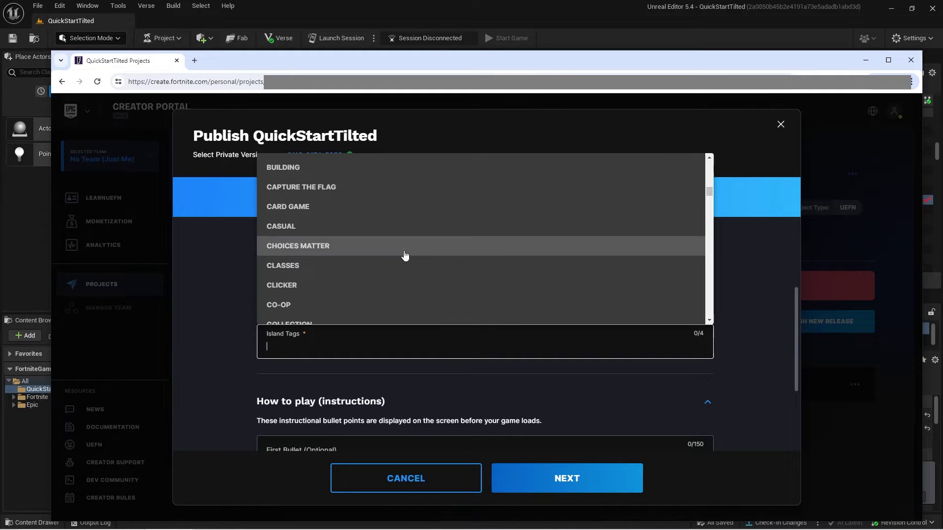
left_click(310, 231)
Step: Enter "Just a training exercise for how to use UEFN" as the first how-to-play bullet and continue to the age rating
scroll(430, 342, "down", 2)
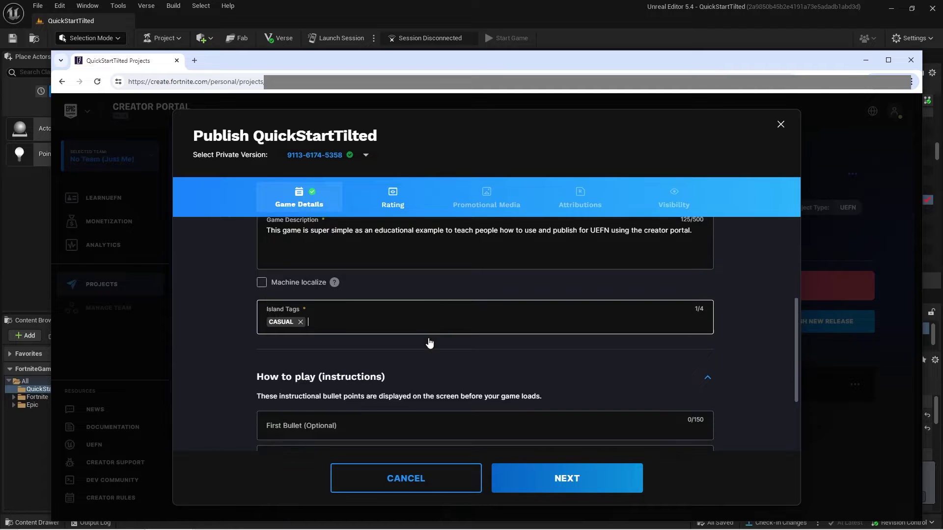
left_click(388, 355)
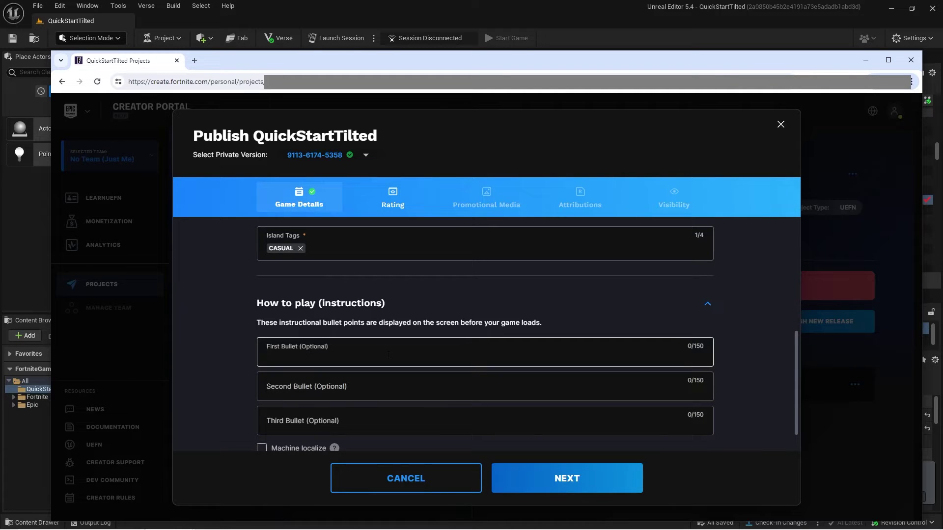
type("Just a training exercise for how to use UEFN")
scroll(467, 393, "down", 1)
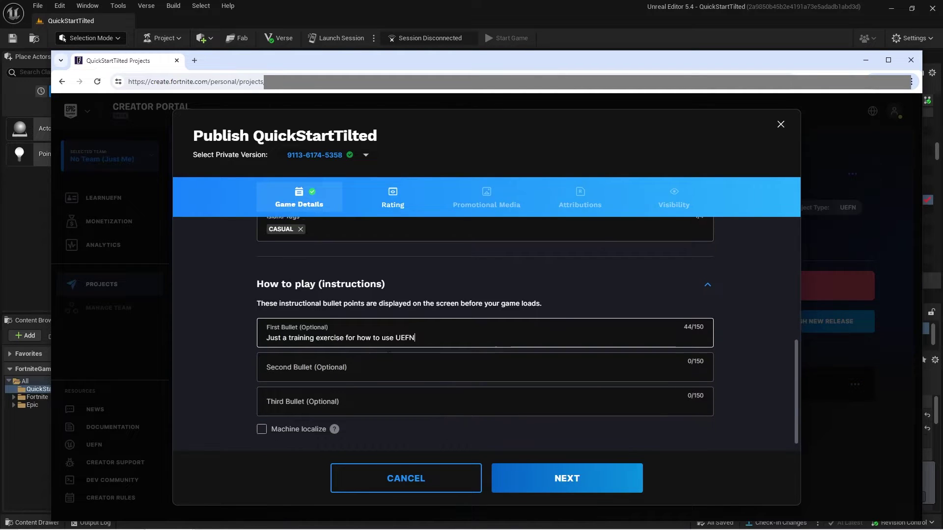
left_click(565, 481)
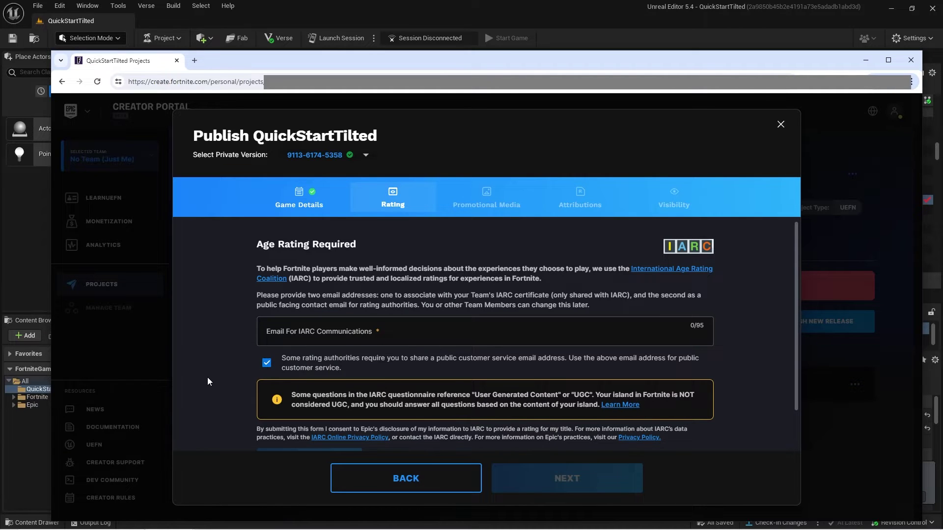
Step: Fill in the e-mail for IARC communications, keep it shared for public customer service, and open the IARC ratings questionnaire
left_click(294, 338)
key("ctrl+v")
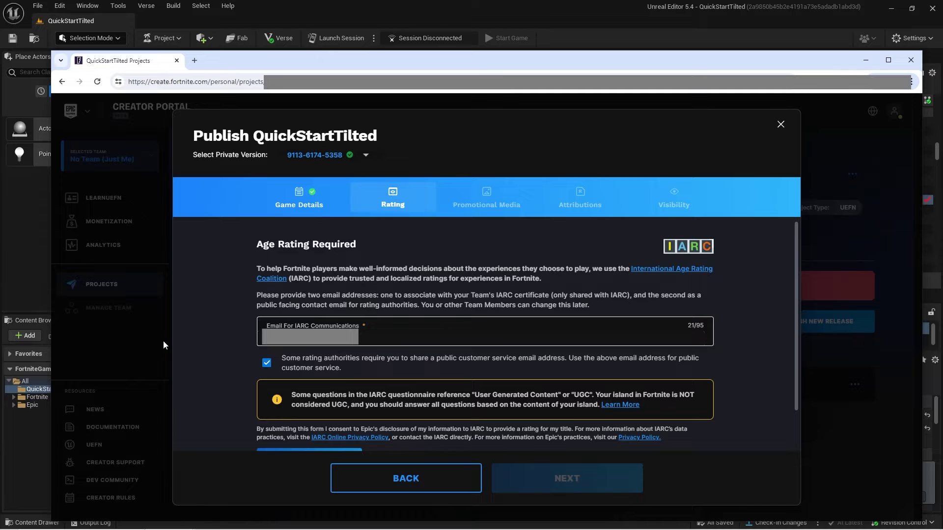
scroll(771, 347, "down", 1)
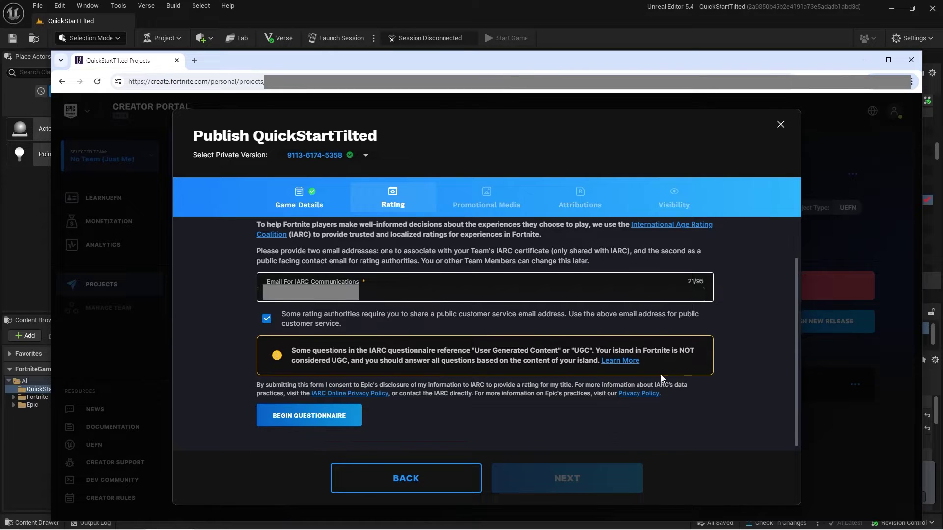
left_click(317, 424)
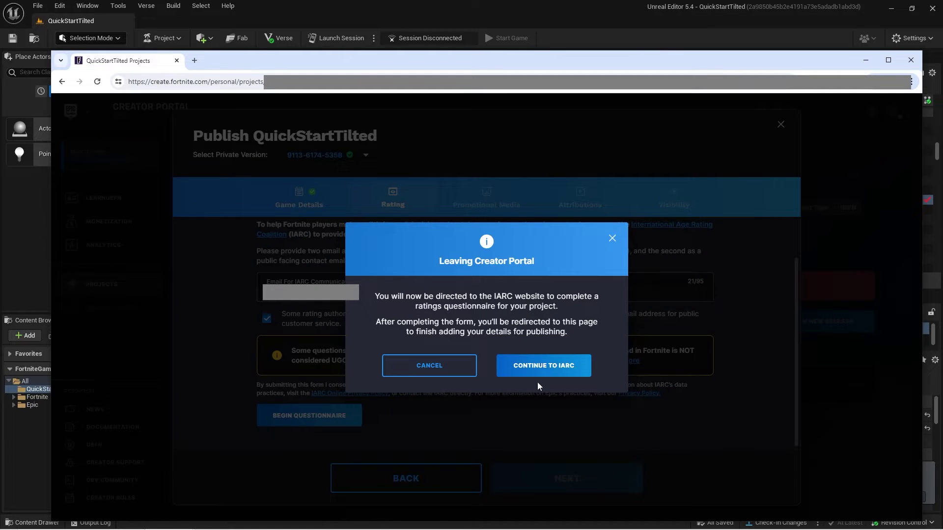
left_click(557, 365)
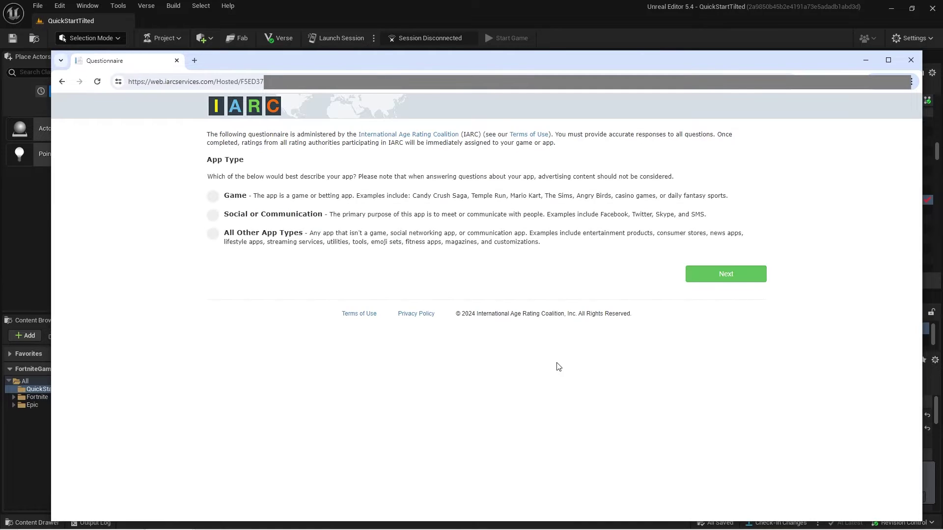
Step: Classify the app as a Game containing violence, check the human character examples, and mark violence or implied violence against humans
left_click(214, 197)
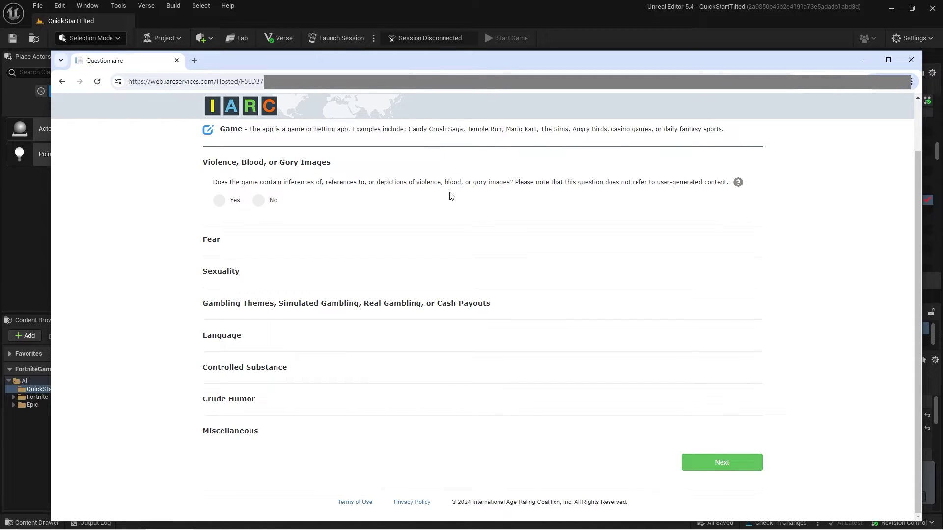
left_click(219, 201)
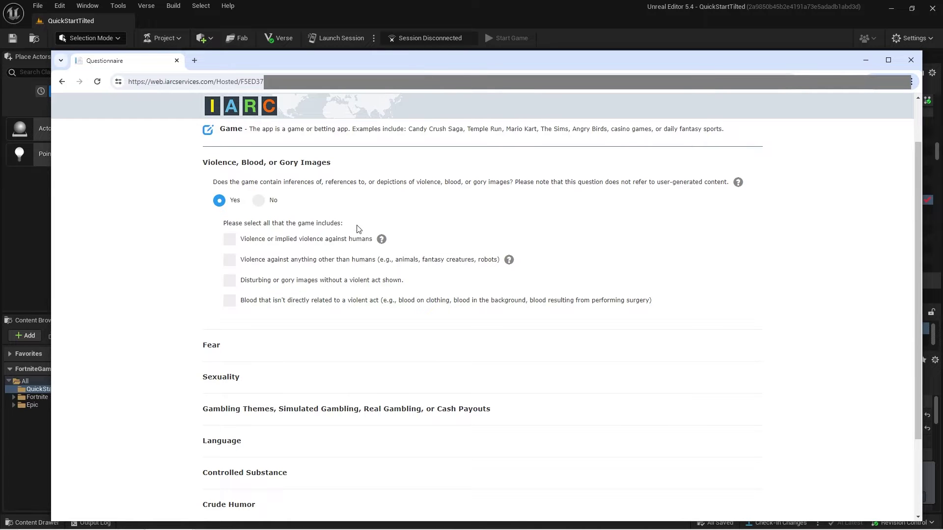
left_click(382, 241)
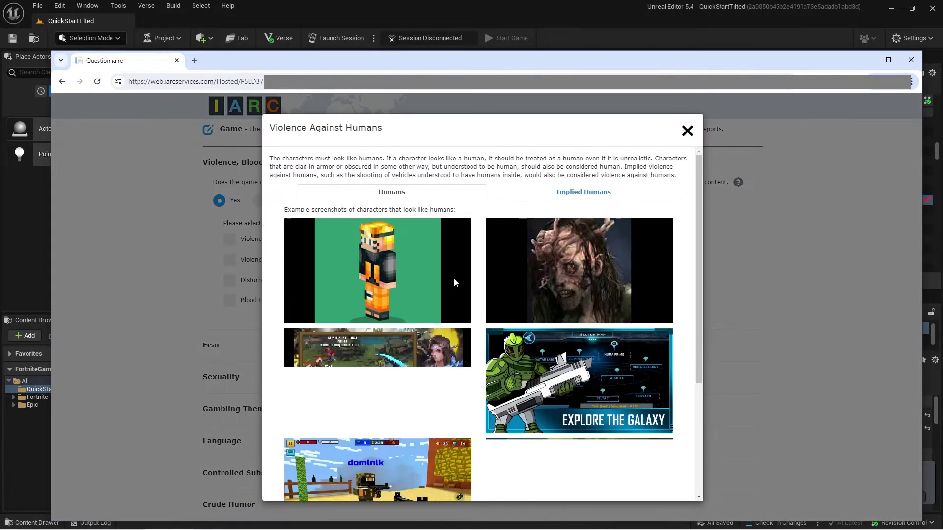
scroll(468, 287, "down", 3)
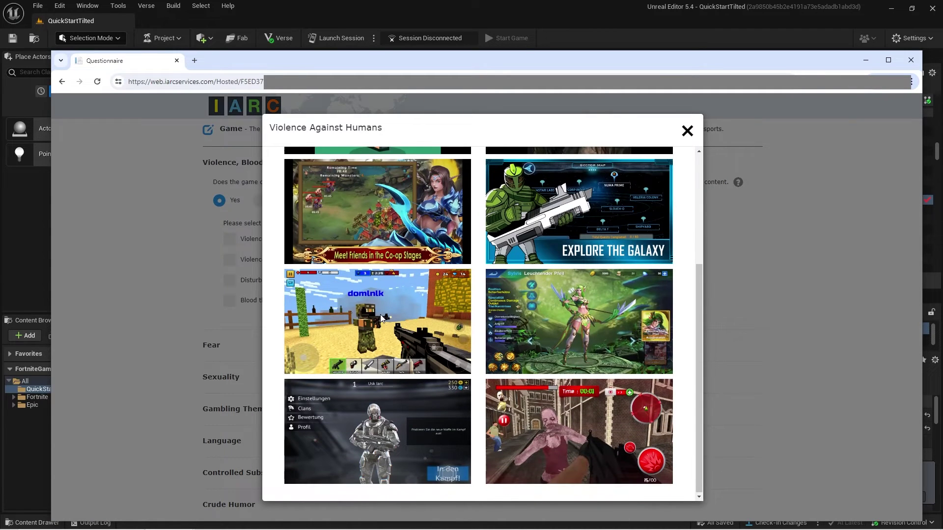
left_click(687, 131)
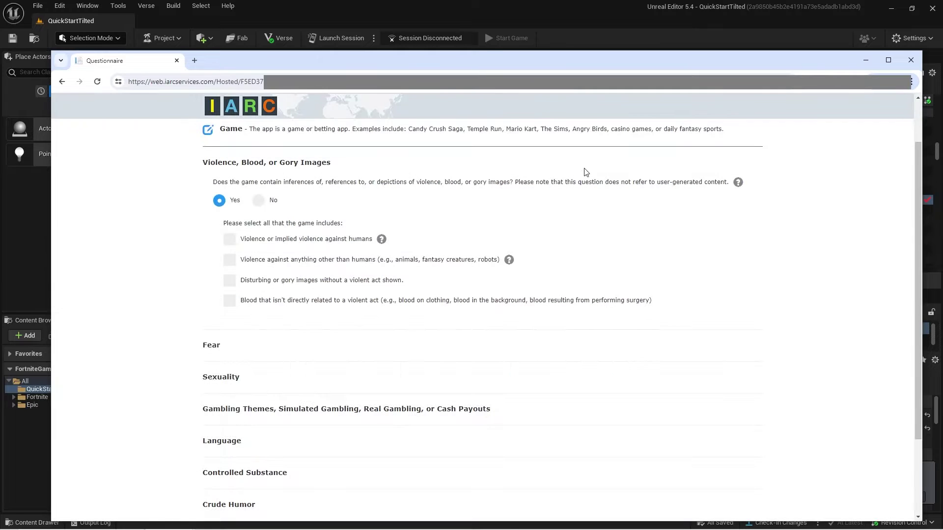
left_click(229, 240)
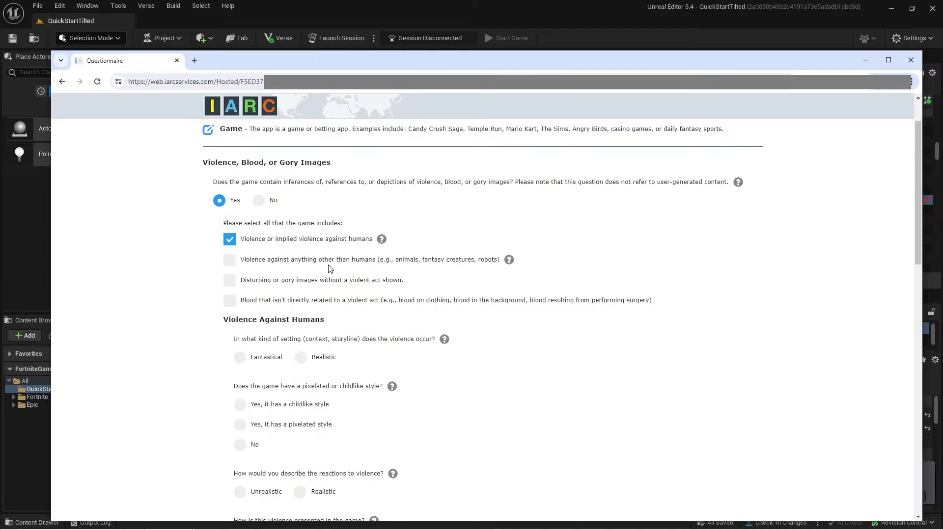
Step: Describe the setting of the violence as Realistic and answer No to a pixelated or childlike style
scroll(330, 268, "down", 1)
scroll(329, 268, "down", 1)
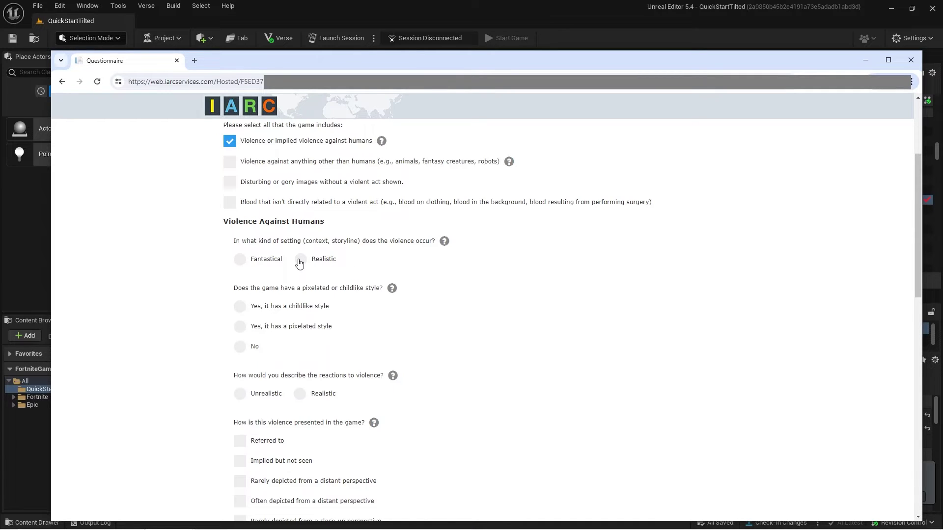
left_click(299, 262)
left_click(240, 346)
Step: Check the explanation and example video for reactions to violence, and describe the reactions as Unrealistic
scroll(475, 316, "down", 1)
scroll(475, 316, "down", 2)
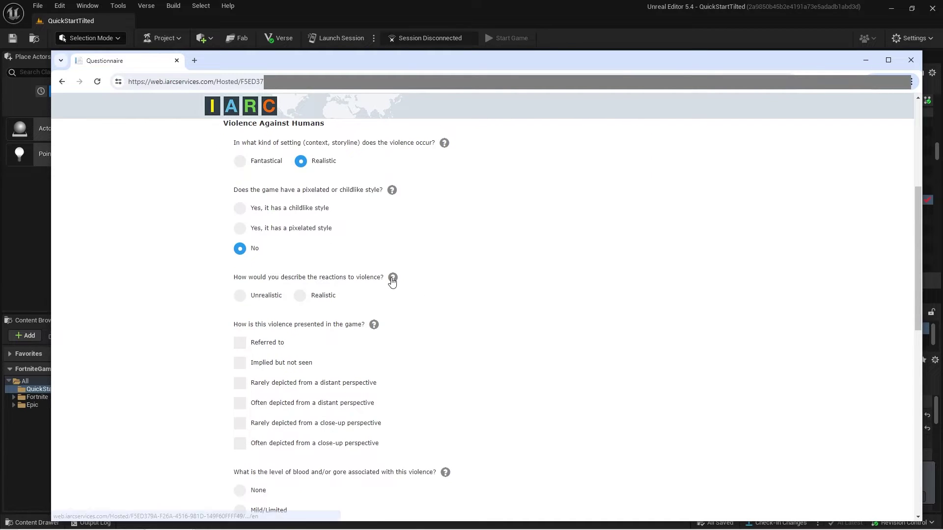
left_click(392, 278)
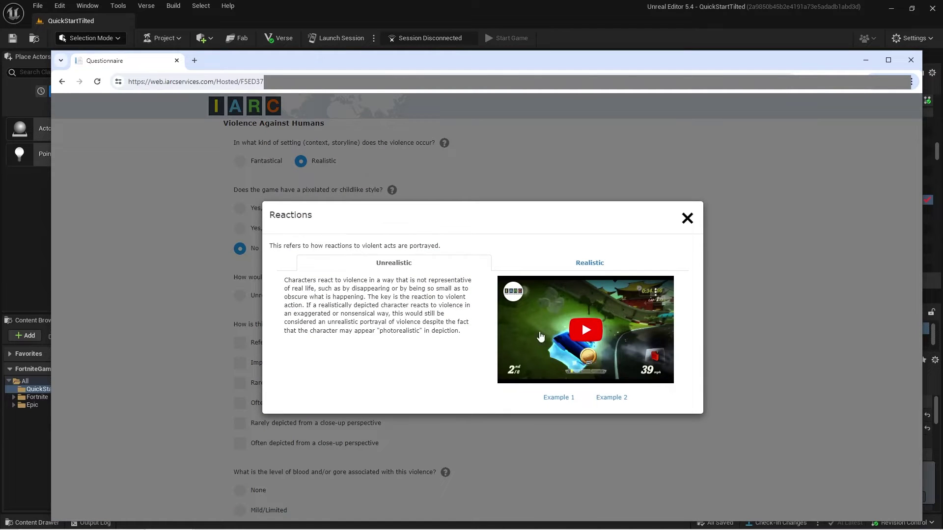
left_click(581, 331)
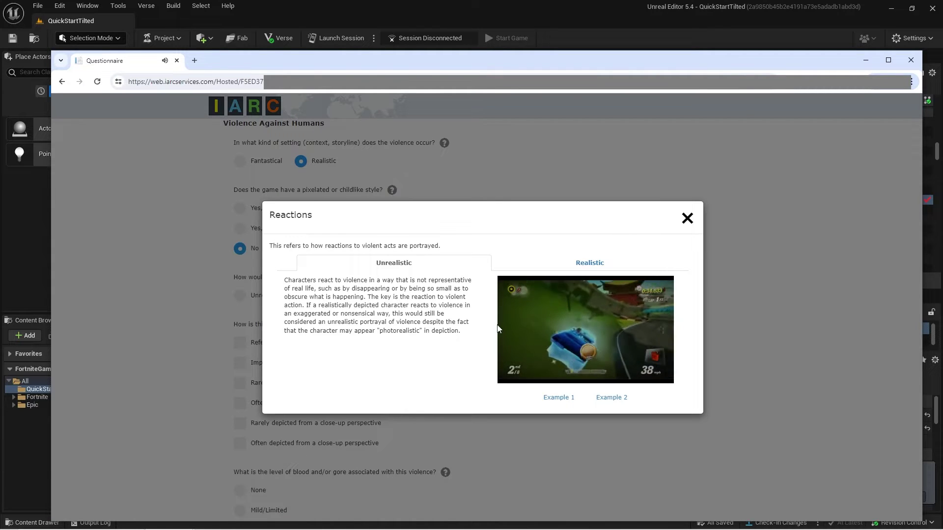
left_click(689, 219)
left_click(244, 299)
Step: Review the close-up explanation and example video for violence presentation, and mark the violence as often depicted from a close-up perspective
scroll(482, 297, "down", 1)
scroll(482, 297, "down", 1)
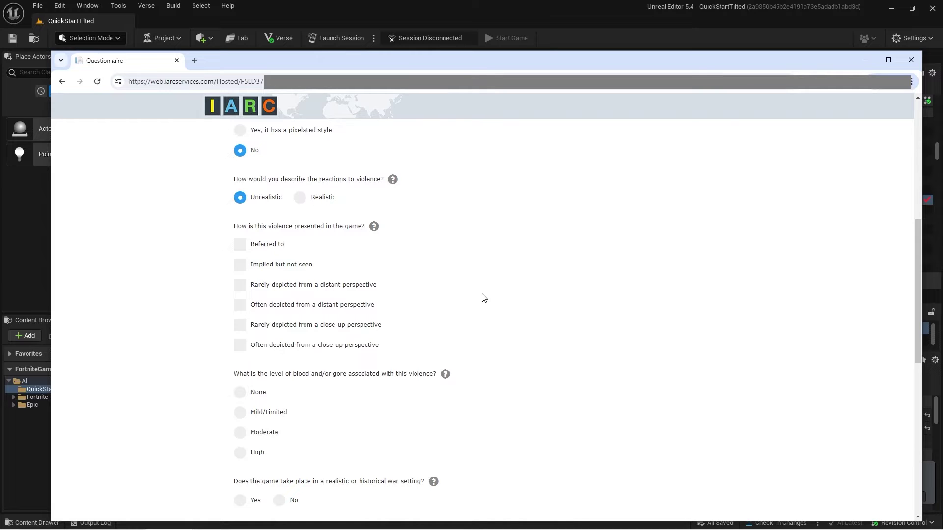
left_click(374, 226)
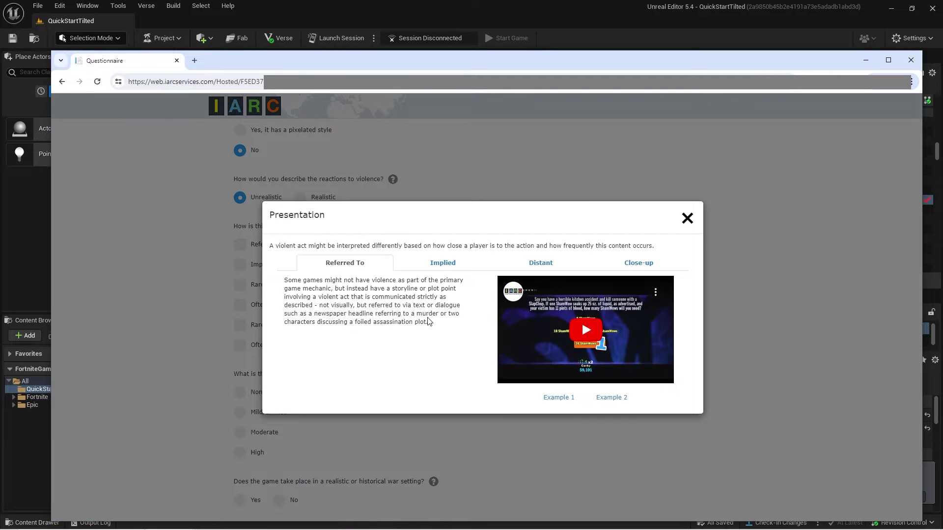
left_click(635, 264)
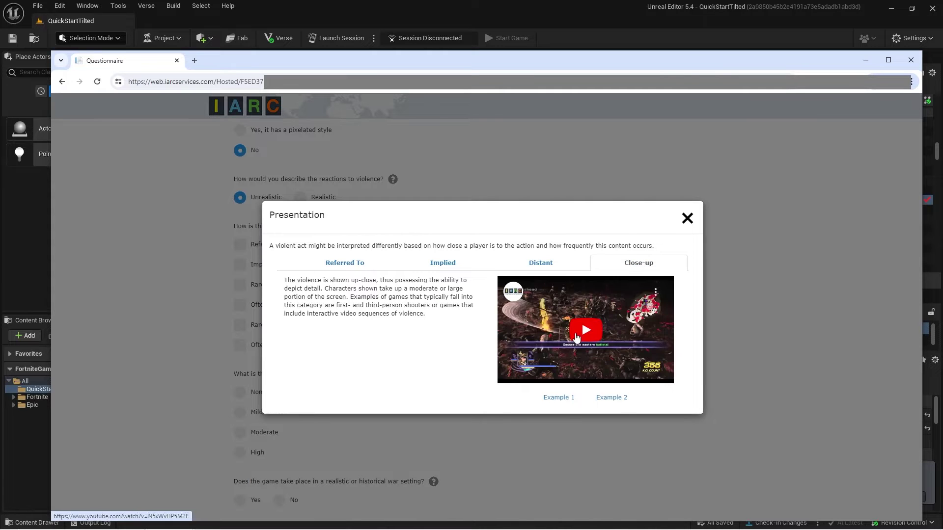
left_click(576, 338)
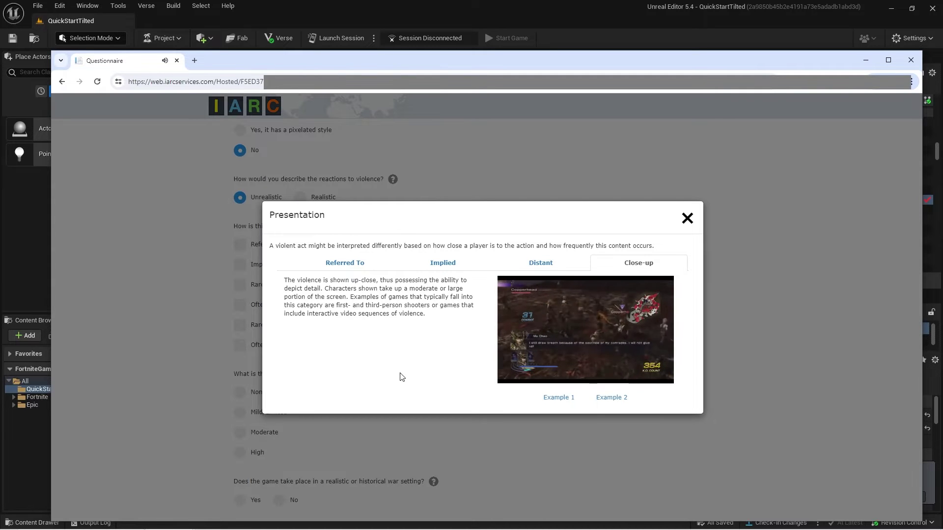
left_click(688, 218)
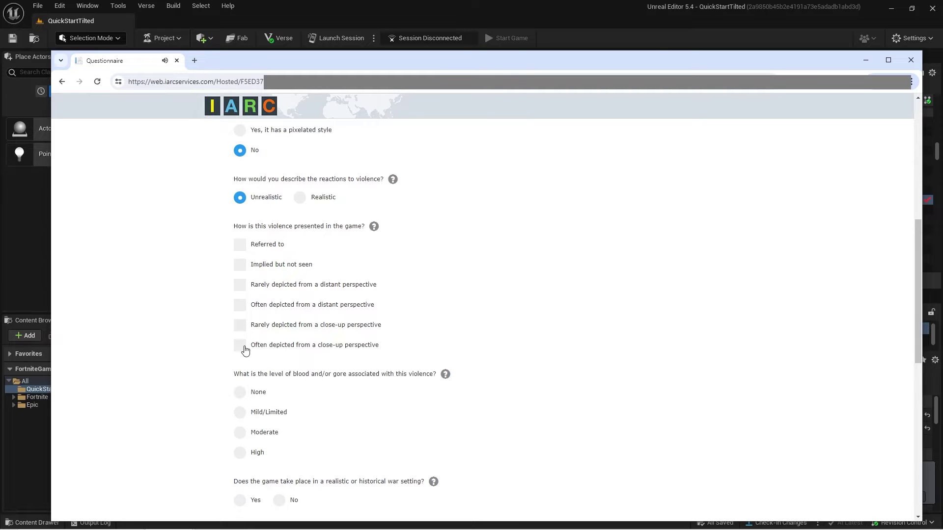
left_click(244, 350)
Step: Set the level of blood and gore to None and answer No to a realistic or historical war setting
scroll(483, 313, "down", 2)
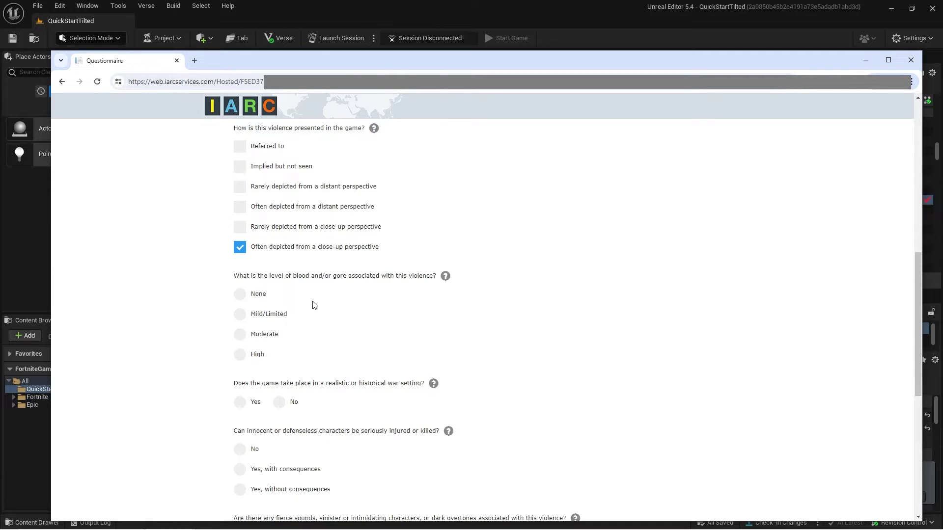
left_click(240, 294)
scroll(529, 300, "down", 2)
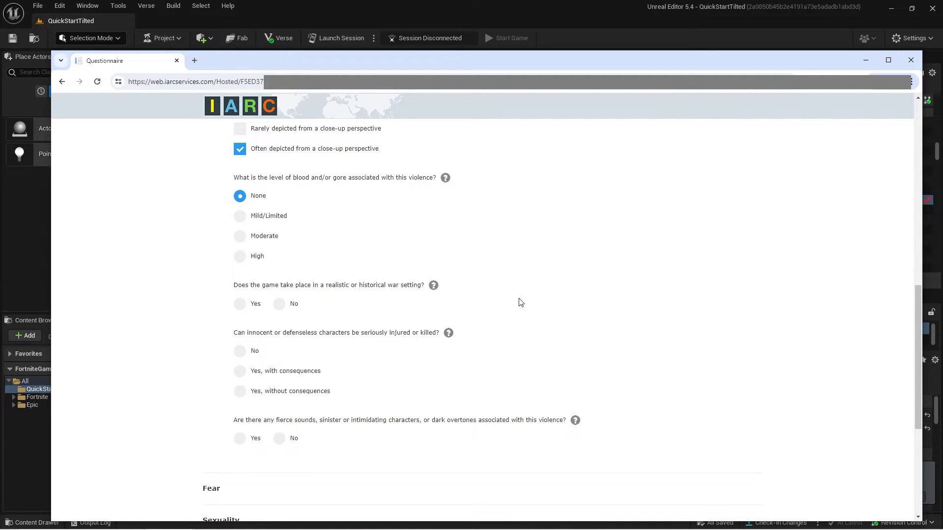
left_click(279, 305)
scroll(505, 294, "down", 2)
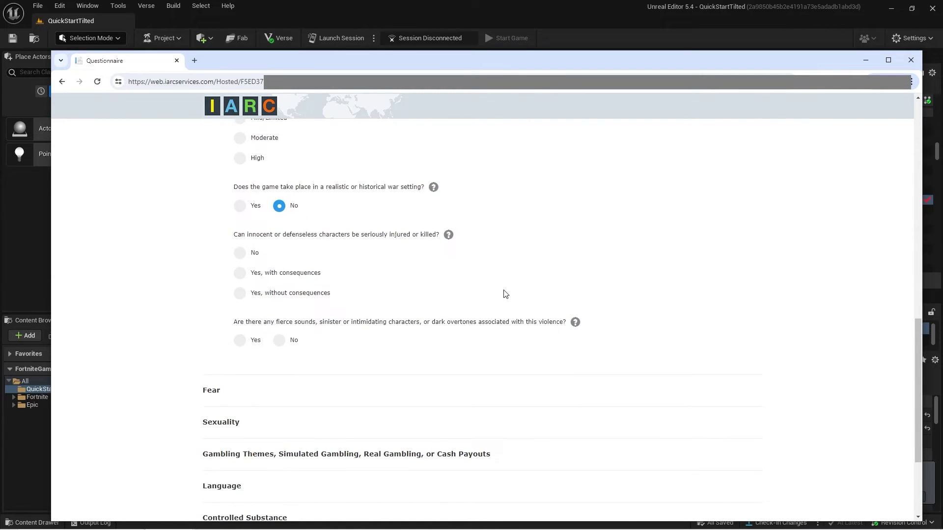
Step: Check the explanation on defenseless characters and answer No to their serious injury and to fierce sounds or dark overtones
left_click(449, 235)
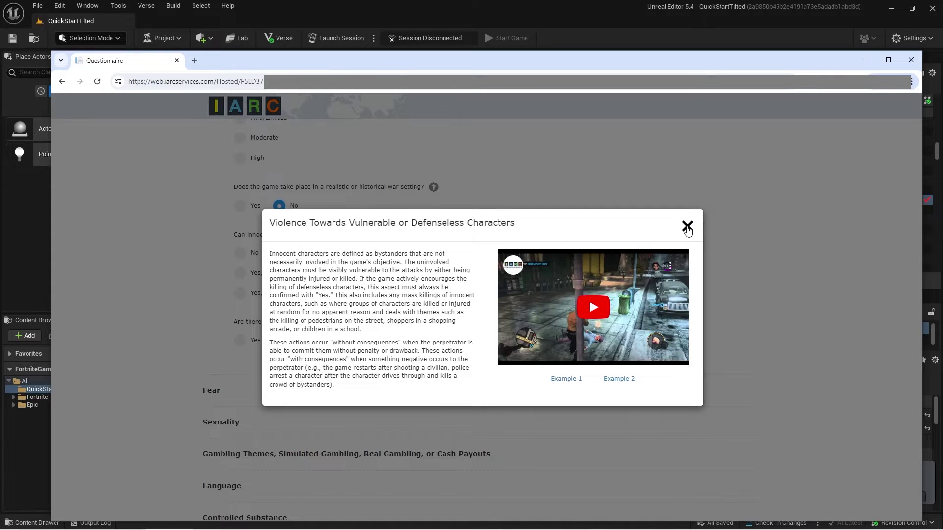
left_click(687, 227)
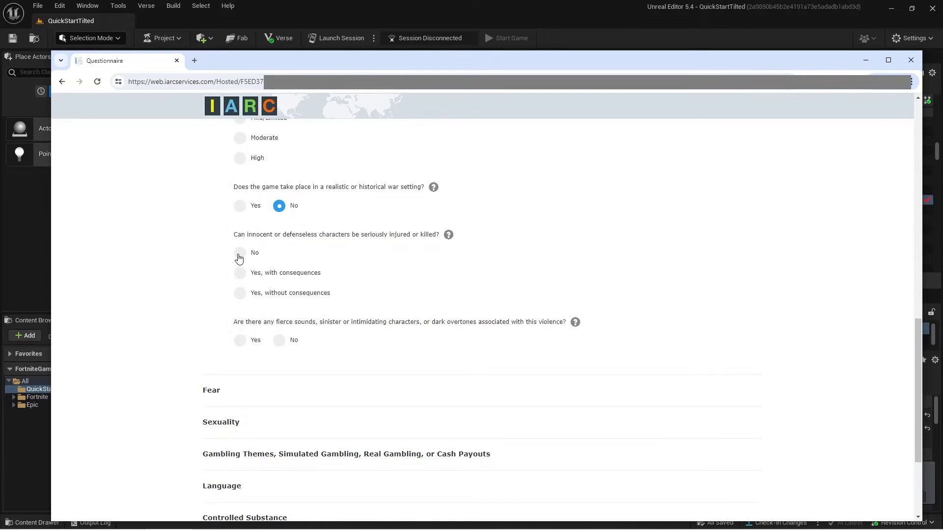
left_click(239, 253)
scroll(451, 278, "down", 1)
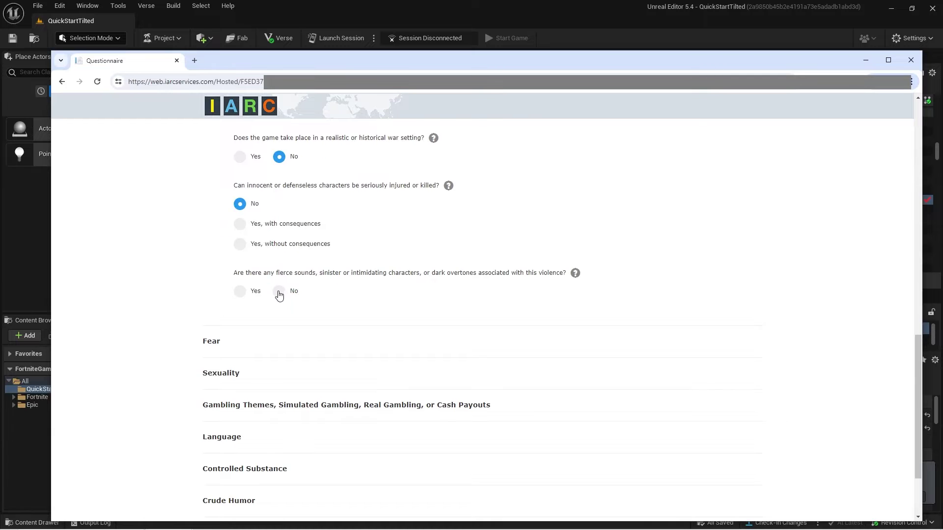
left_click(278, 289)
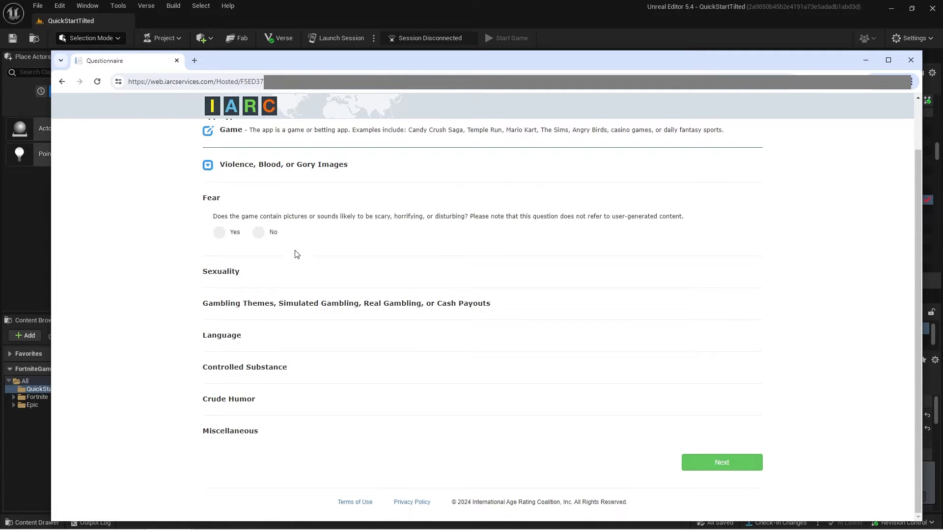
Step: Answer No to the fear, sexuality, gambling, language, controlled substance and crude humor questions
left_click(259, 232)
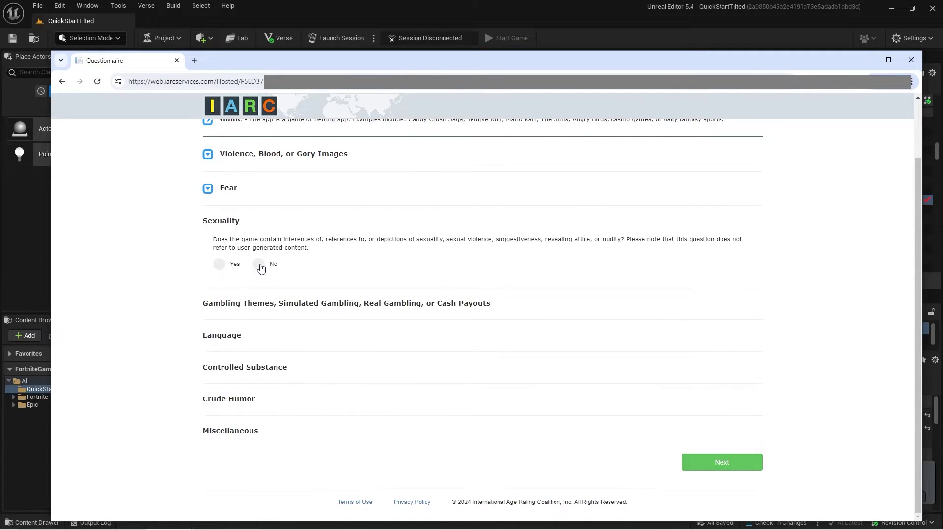
left_click(259, 265)
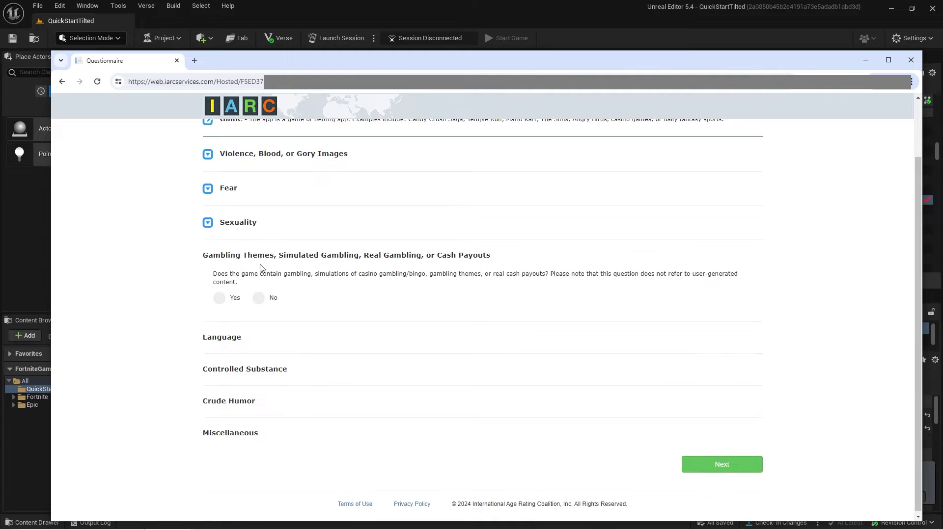
left_click(259, 299)
left_click(260, 332)
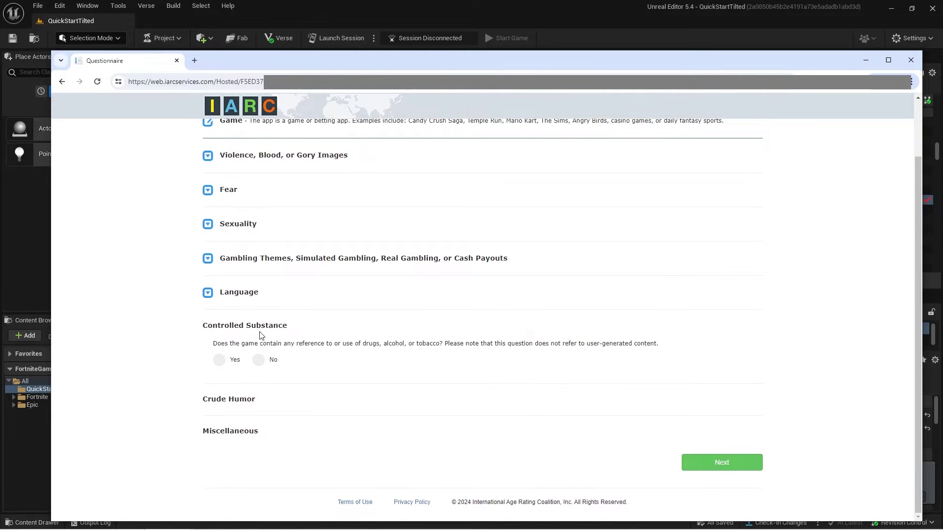
left_click(259, 360)
left_click(259, 391)
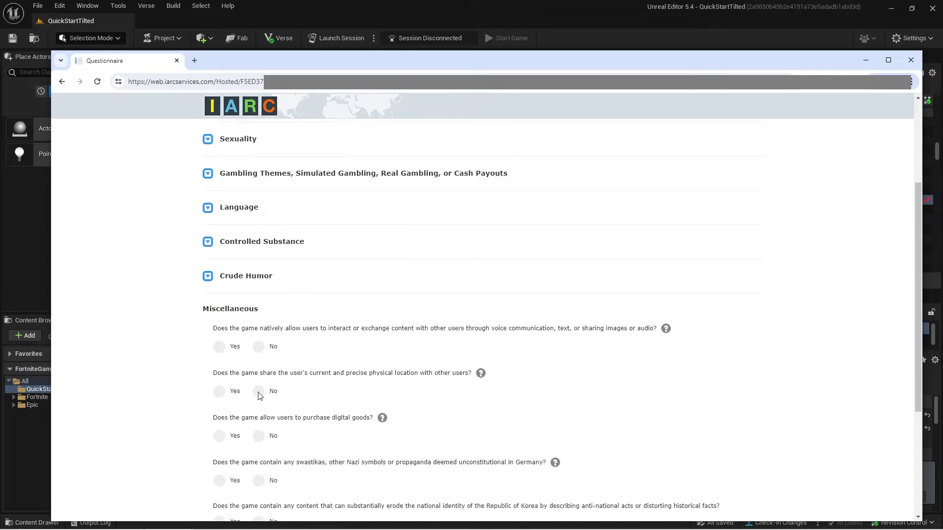
Step: Complete the miscellaneous questions, answering No to advocating terrorism, and submit the questionnaire to accept the rating certificate
scroll(260, 398, "down", 3)
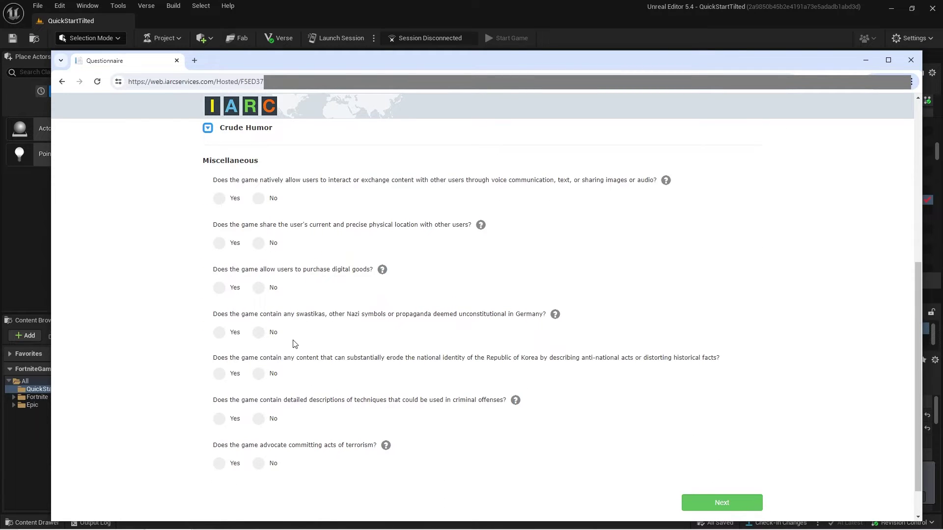
left_click(259, 464)
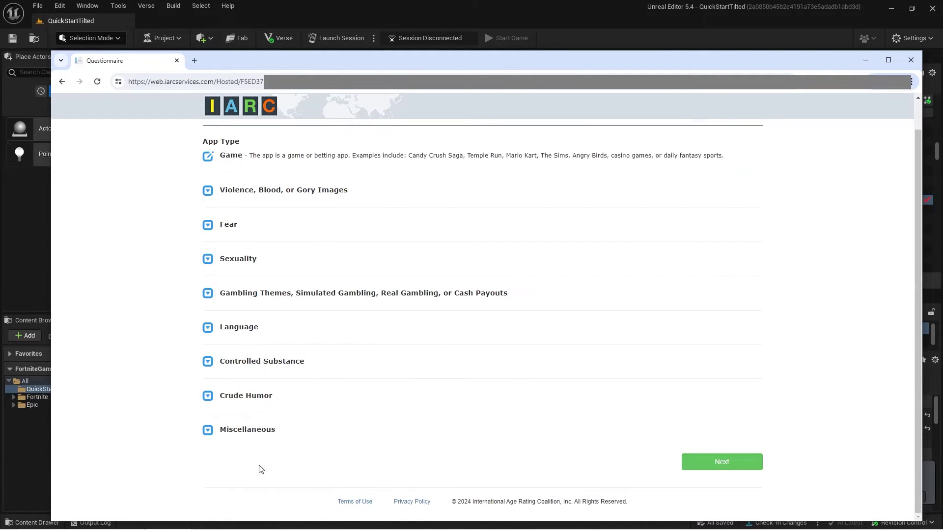
left_click(697, 462)
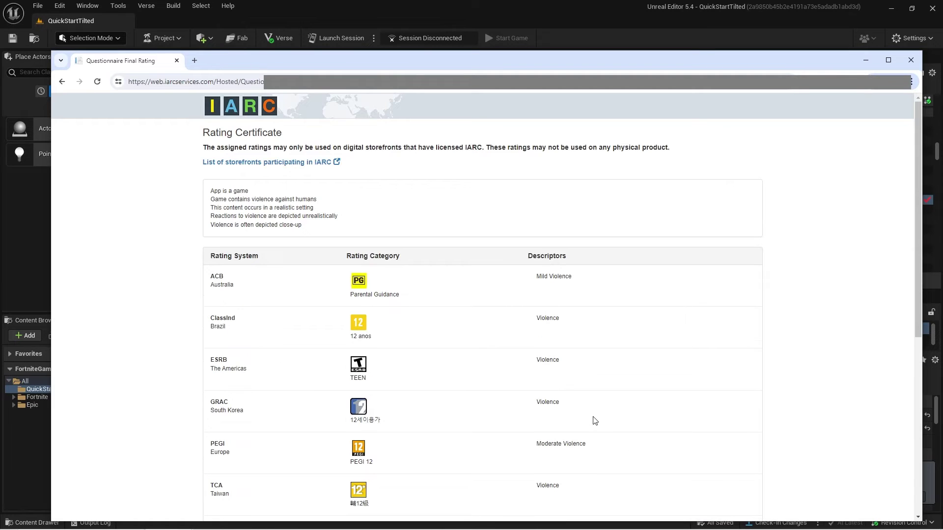
scroll(594, 421, "down", 6)
left_click(692, 462)
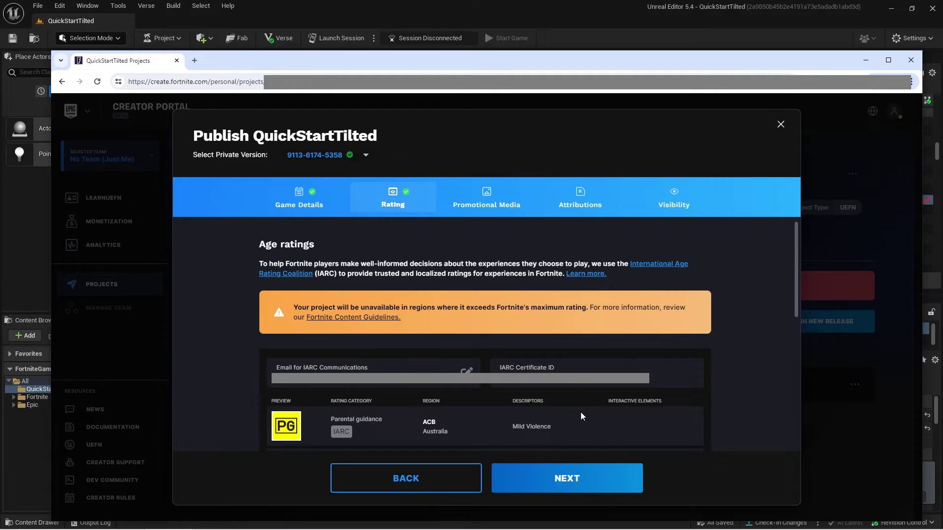
Step: Add LandscapeThumbnail.jpg and SquareThumbnail.jpg as promotional media and continue past the attributions without adding any
left_click(564, 486)
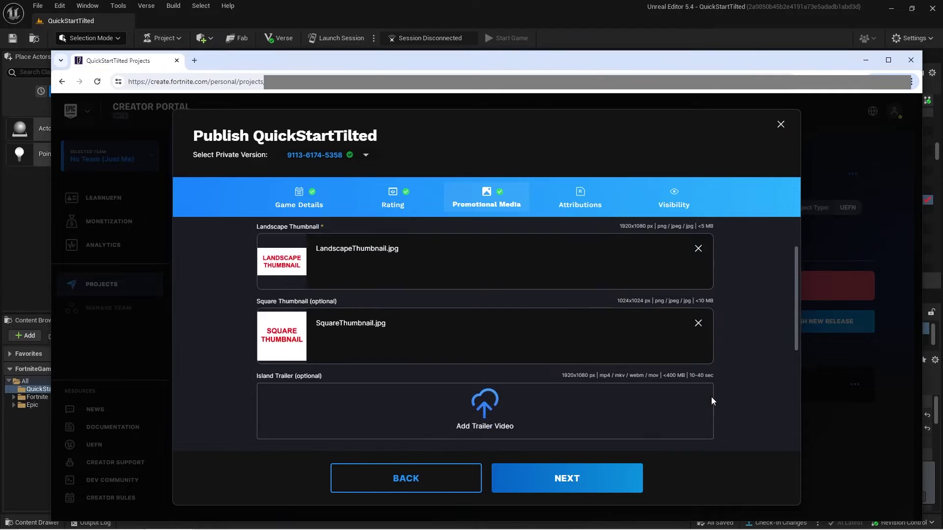
scroll(711, 396, "down", 3)
scroll(711, 397, "down", 1)
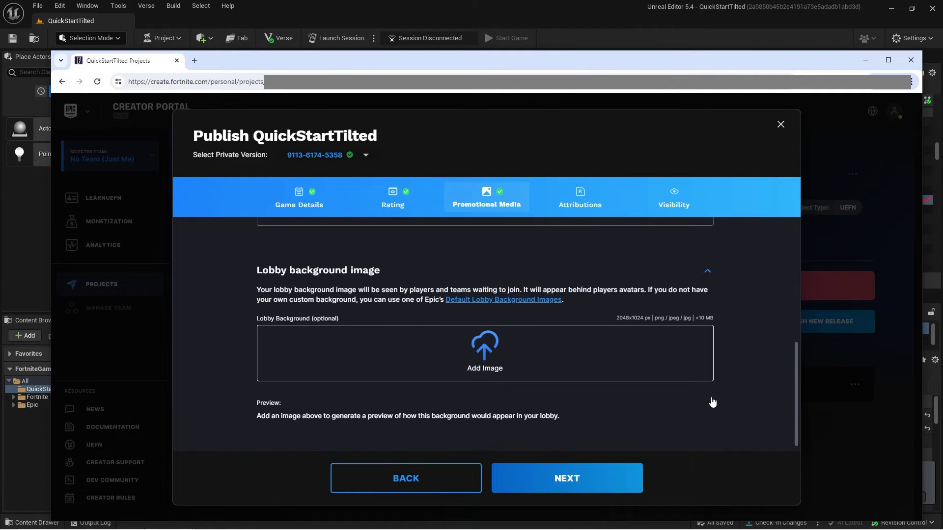
left_click(567, 480)
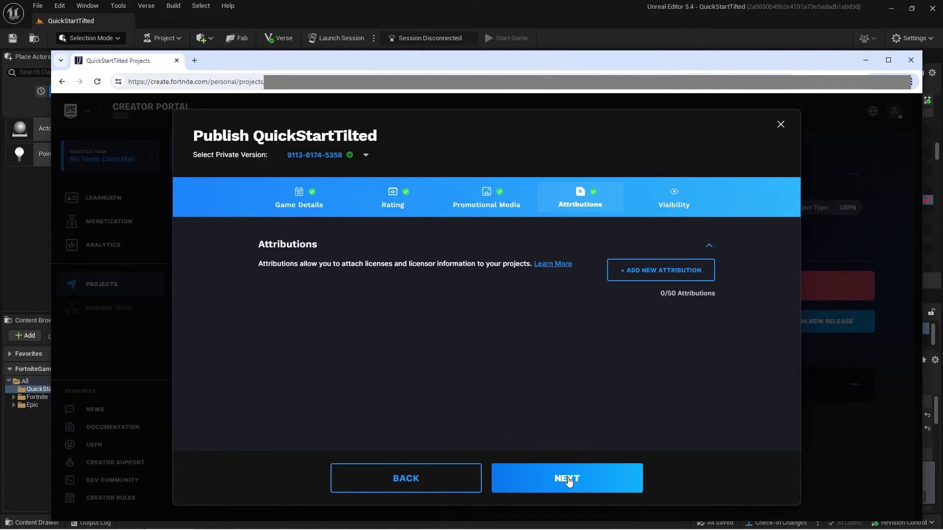
left_click(569, 480)
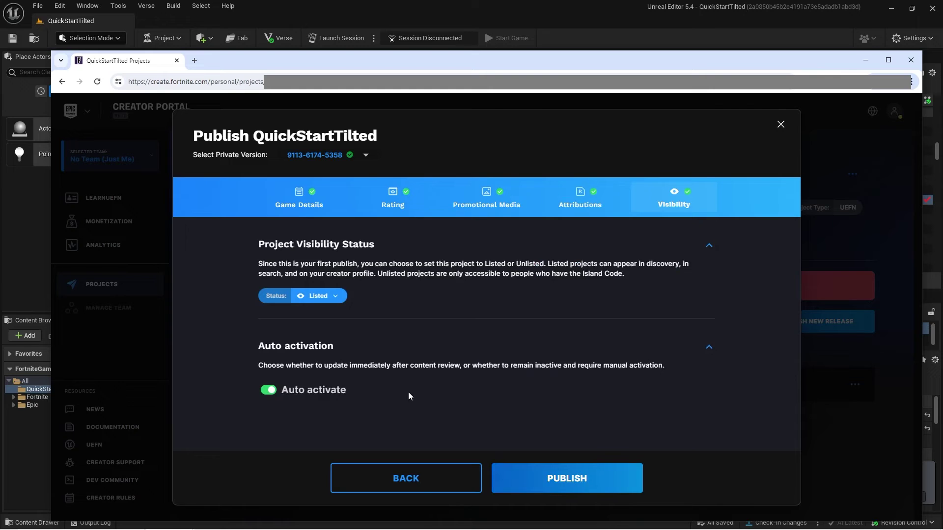
Step: Set the project visibility to Unlisted, keep auto activation on, and publish the release
left_click(336, 298)
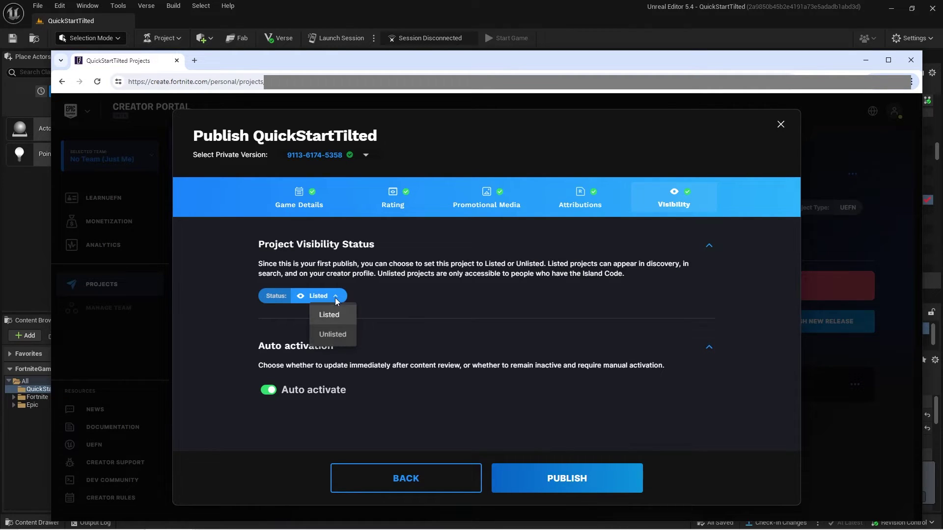
left_click(332, 334)
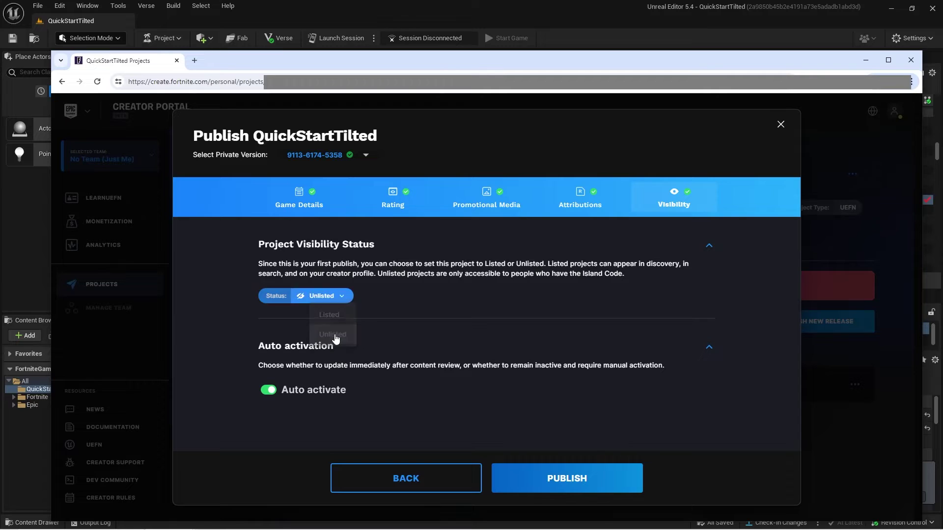
left_click(562, 483)
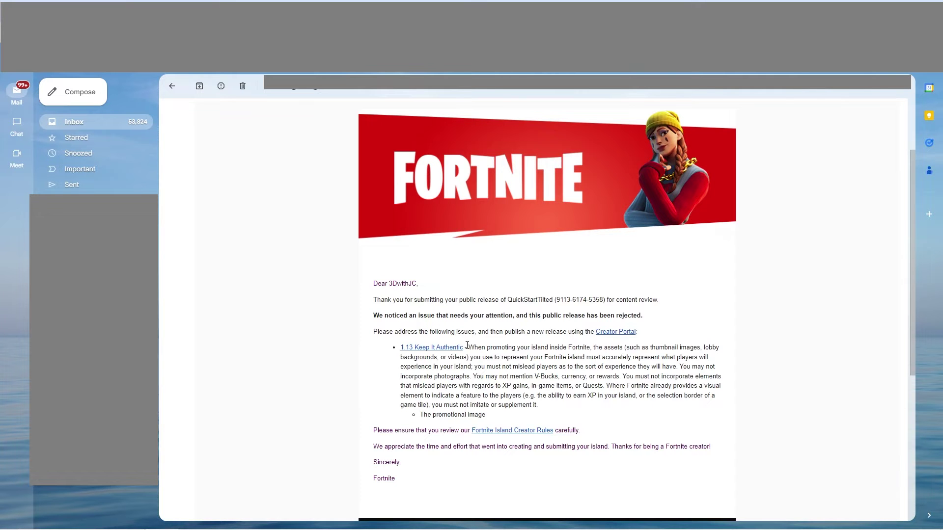
Step: Read the rejection e-mail's rule 1.13 Keep It Authentic and the item it names as the issue
left_click_drag(467, 348, 474, 376)
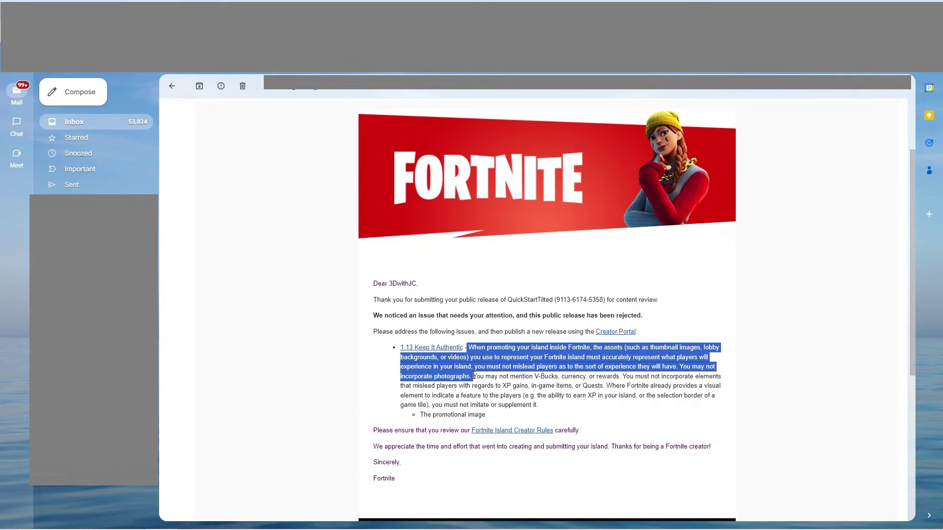
left_click(485, 367)
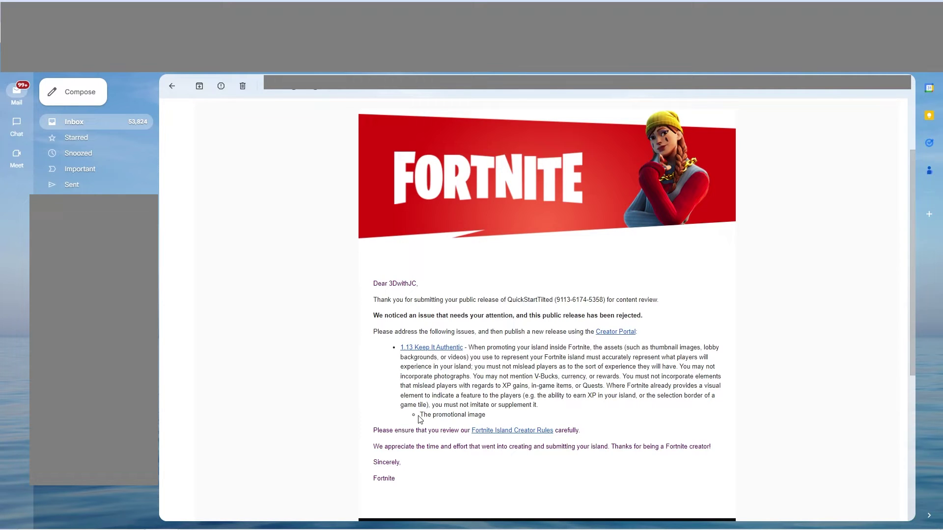
left_click_drag(420, 415, 486, 415)
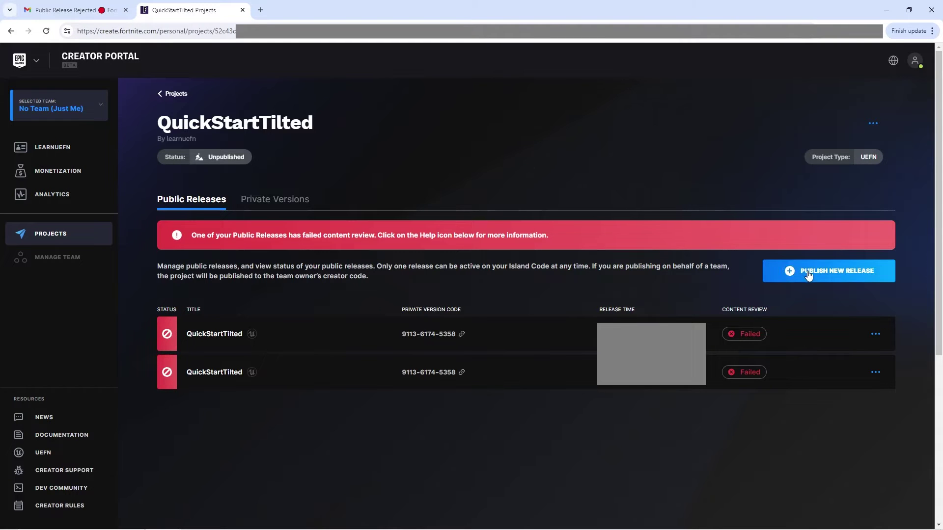
Step: Start a new release with the description "Simple game for tutorial use - how to publish a game for UEFN" and the CASUAL island tag
left_click(830, 271)
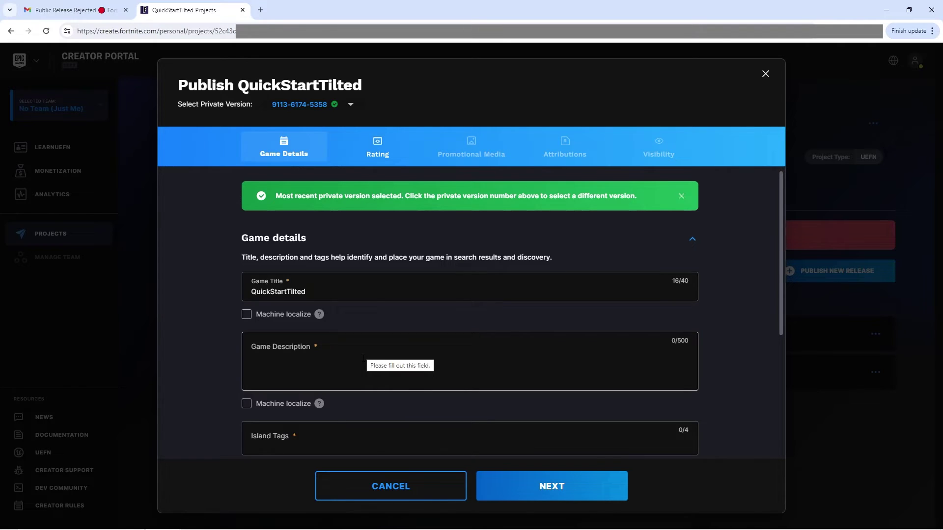
left_click(363, 358)
type("Simple game for tutorial use - how to publish a game for UEFN")
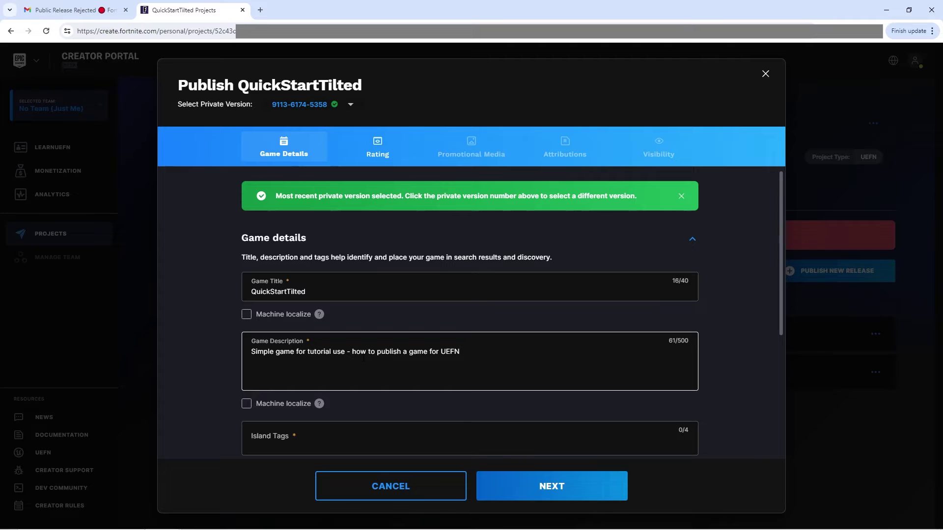
left_click(344, 439)
left_click(331, 401)
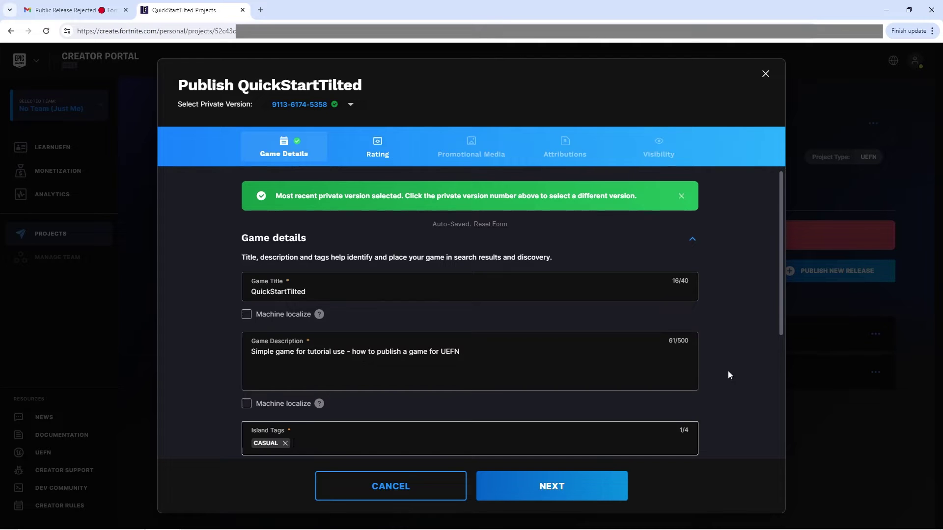
Step: Enter "Just run around for practice" as the first how-to-play instruction and continue to the rating
scroll(726, 371, "down", 1)
scroll(726, 370, "down", 3)
scroll(725, 370, "down", 1)
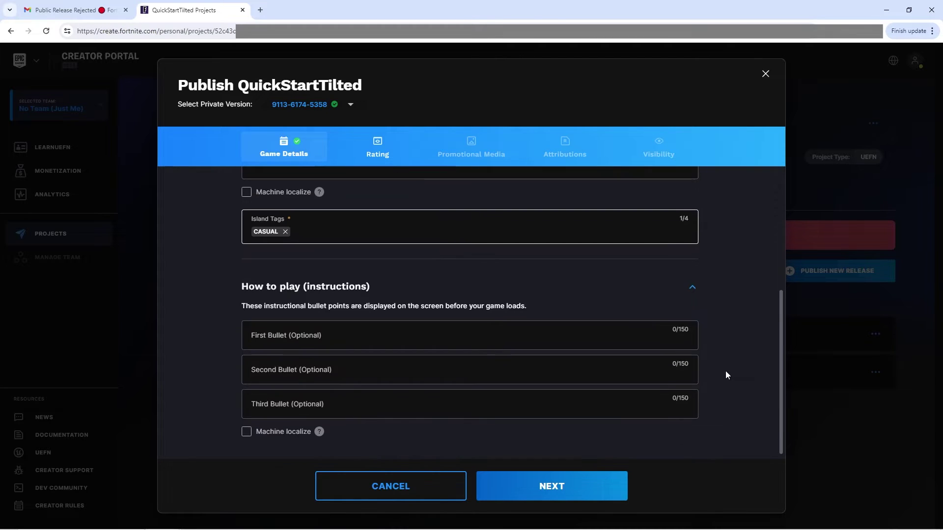
left_click(626, 340)
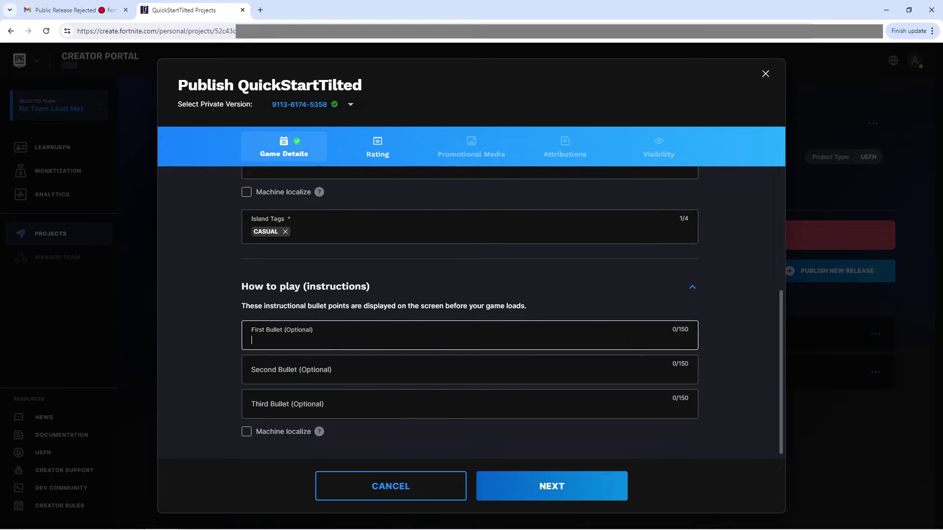
type("Just run around for practice")
left_click(554, 488)
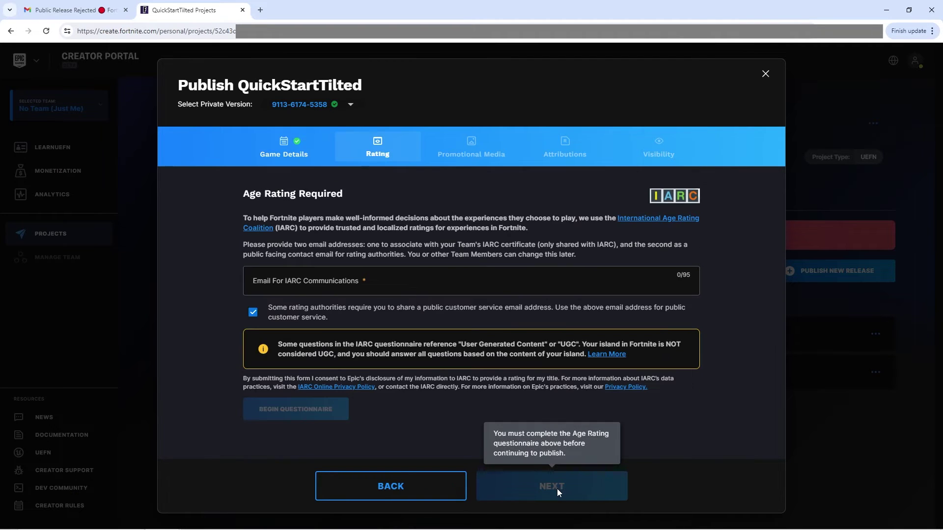
Step: Begin the IARC questionnaire with the app type Game and declare violence or implied violence against humans
left_click(296, 409)
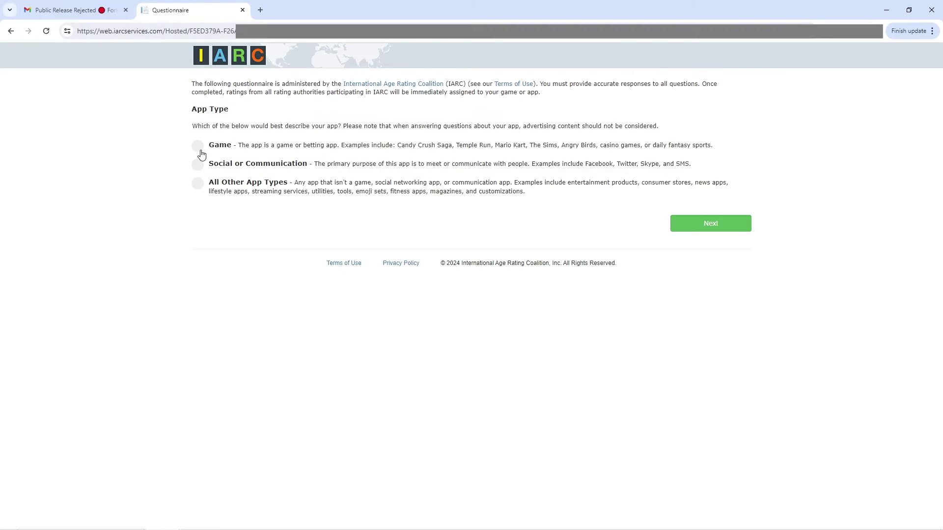
left_click(198, 147)
left_click(204, 207)
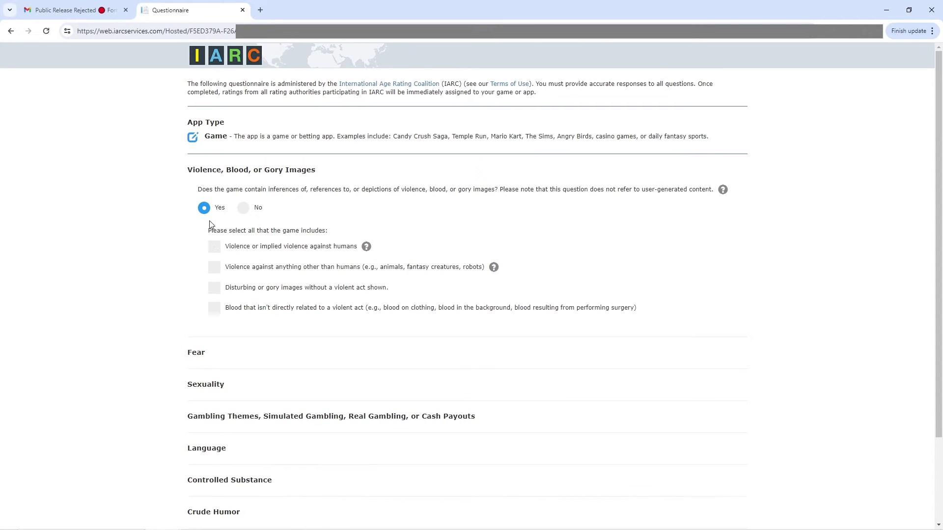
left_click(214, 247)
Step: Answer the violence setting question and answer No to a pixelated or childlike style
scroll(319, 326, "down", 1)
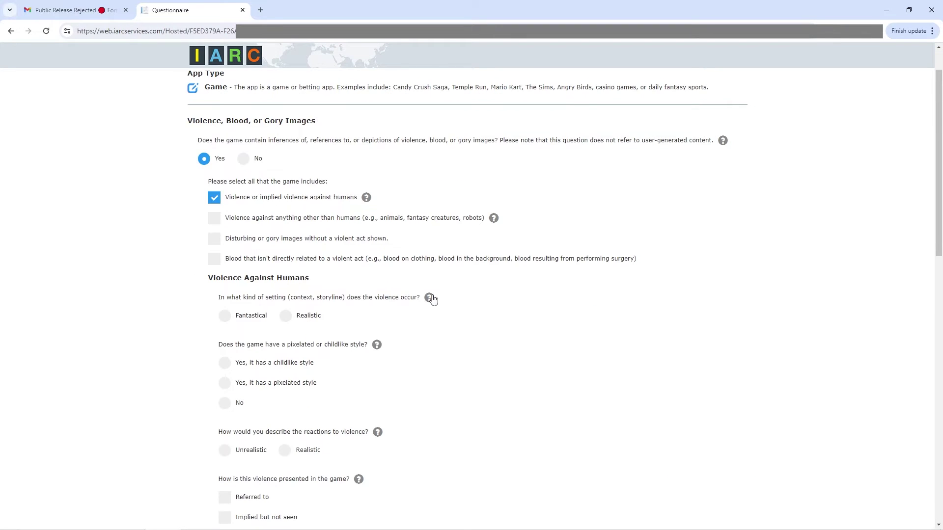
left_click(429, 347)
key("Escape")
left_click(224, 315)
left_click(225, 402)
Step: Describe the reactions to violence as Unrealistic after checking the question's explanation
scroll(515, 354, "down", 3)
left_click(377, 285)
left_click(603, 239)
key("Escape")
left_click(225, 303)
Step: Mark the violence as often depicted from a close-up perspective and set its blood and gore level to None
left_click(225, 450)
scroll(442, 353, "down", 3)
left_click(224, 349)
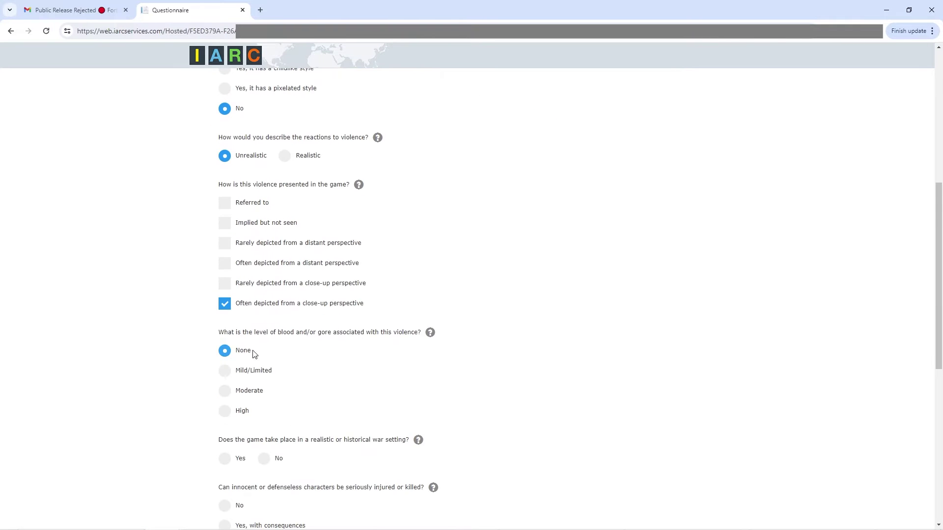
Step: Answer No to a realistic or historical war setting and No to serious injury of defenseless characters
scroll(314, 354, "down", 2)
left_click(264, 360)
scroll(245, 339, "down", 2)
left_click(226, 314)
Step: Answer No throughout the sections from fear and sexuality to controlled substance and crude humor
left_click(244, 238)
left_click(245, 270)
left_click(244, 305)
left_click(245, 334)
left_click(245, 369)
left_click(245, 432)
Step: Answer No to all seven miscellaneous questions, from user interaction and location sharing to advocating terrorism
scroll(253, 295, "down", 5)
left_click(243, 165)
left_click(243, 210)
left_click(243, 255)
left_click(243, 300)
left_click(243, 340)
left_click(243, 386)
left_click(243, 431)
Step: Submit the completed questionnaire and accept the resulting rating certificate for the new release
left_click(709, 446)
scroll(667, 437, "down", 10)
left_click(682, 475)
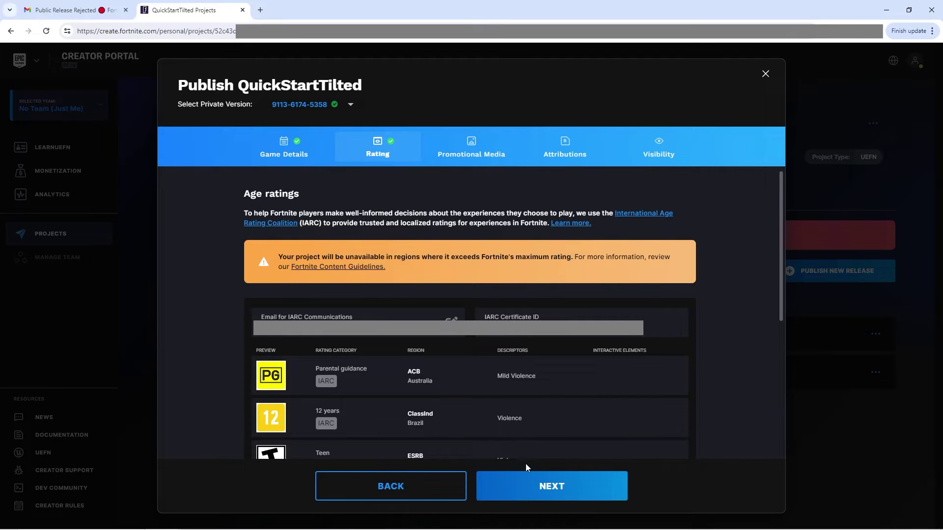
Step: Continue to the promotional media and add LandscapeThumbnail2.jpg as the landscape thumbnail
left_click(524, 486)
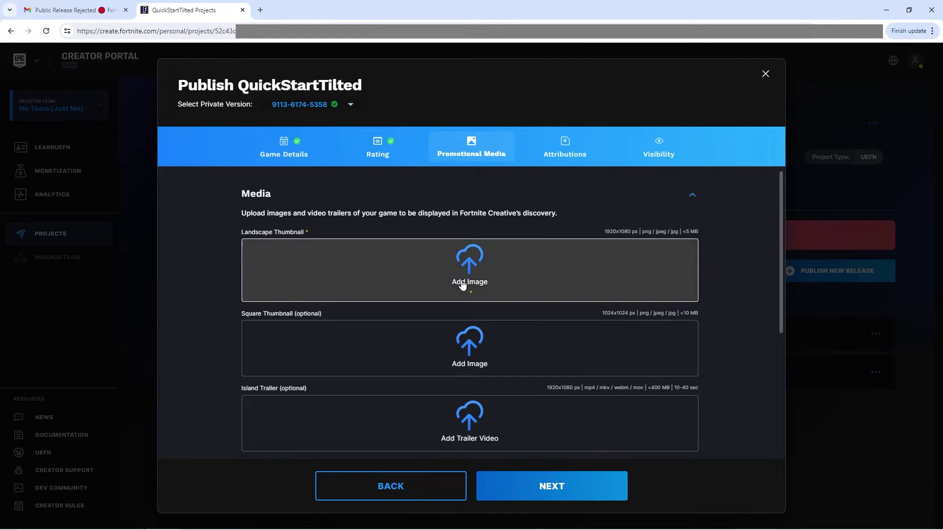
left_click(463, 282)
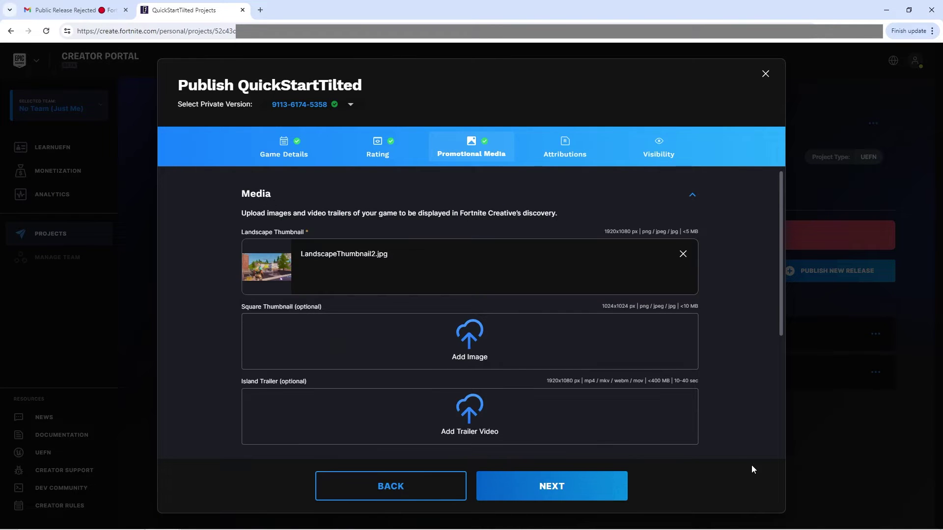
Step: Add SquareThumbnail.jpg as the square thumbnail and UEFN_trailer.mp4 as the island trailer, and continue past the attributions without adding any
left_click(473, 346)
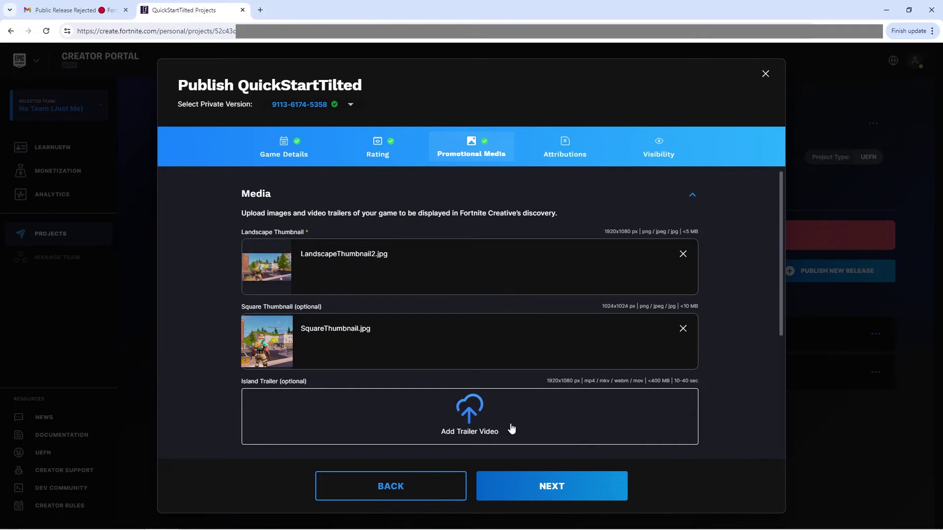
left_click(473, 418)
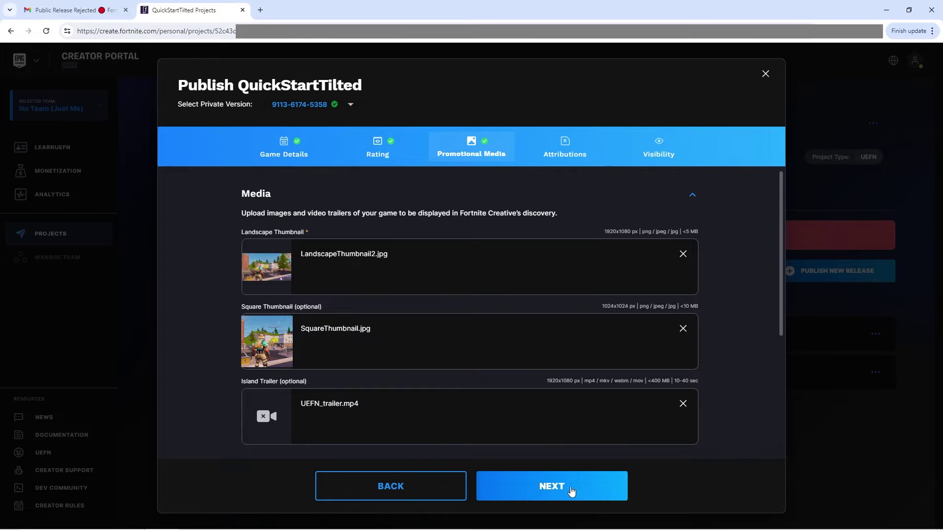
left_click(571, 490)
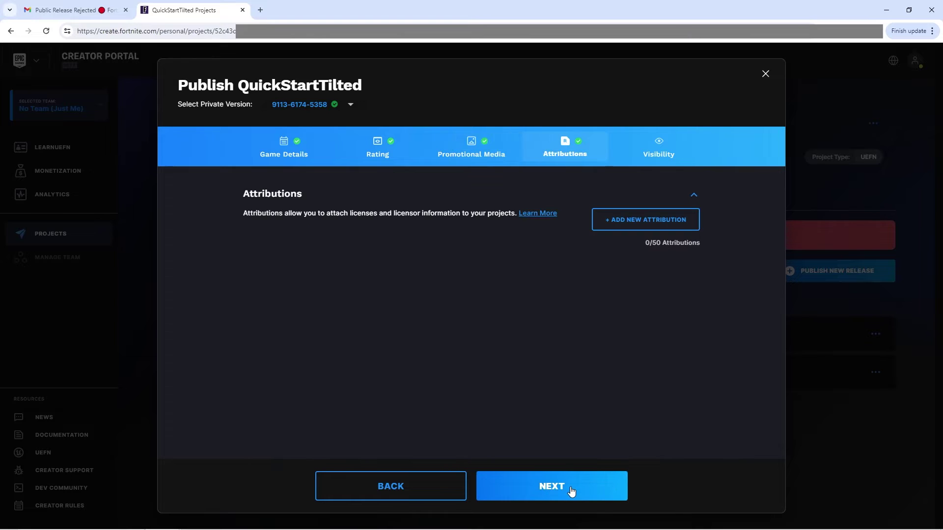
left_click(571, 486)
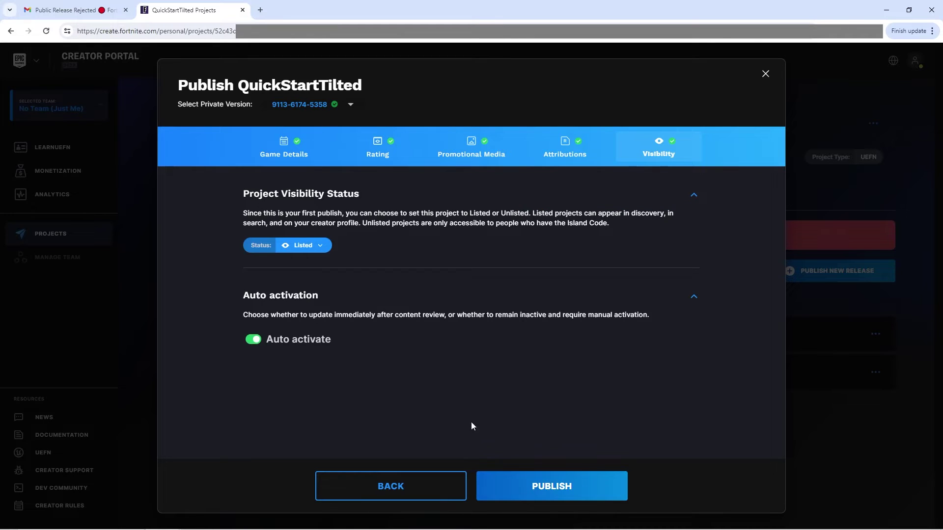
Step: Set the project visibility to Unlisted and publish the release, refreshing the project page
left_click(307, 246)
left_click(314, 284)
left_click(532, 488)
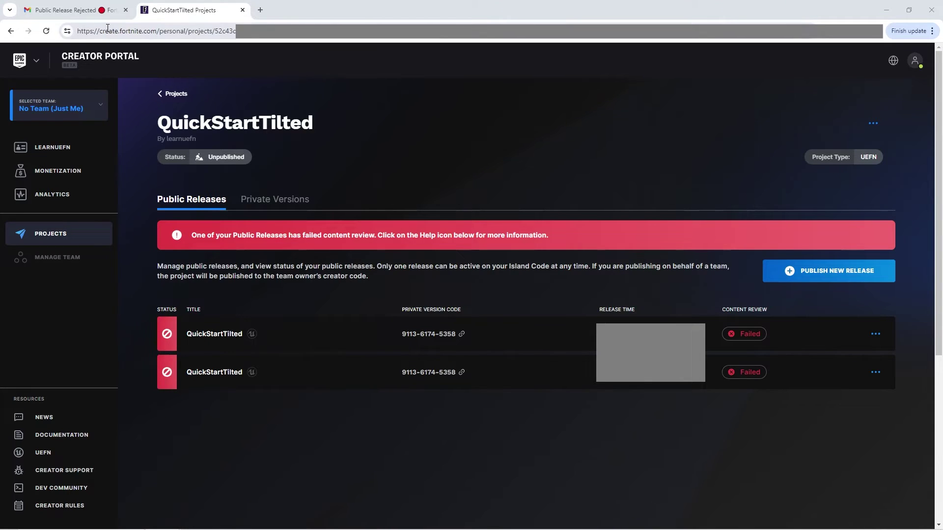
left_click(46, 32)
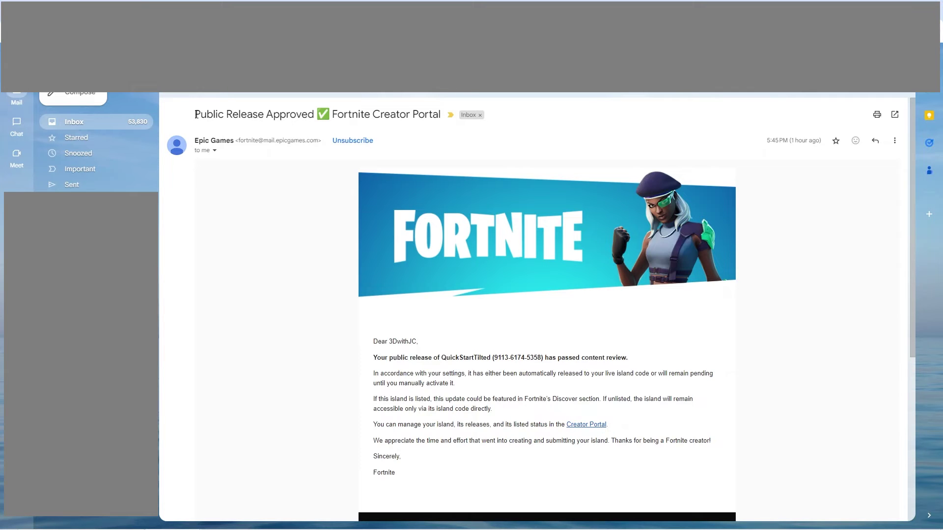
Step: Read the content review email for the public release, including its notes on activation, Discover listing and island code access
left_click_drag(196, 114, 313, 117)
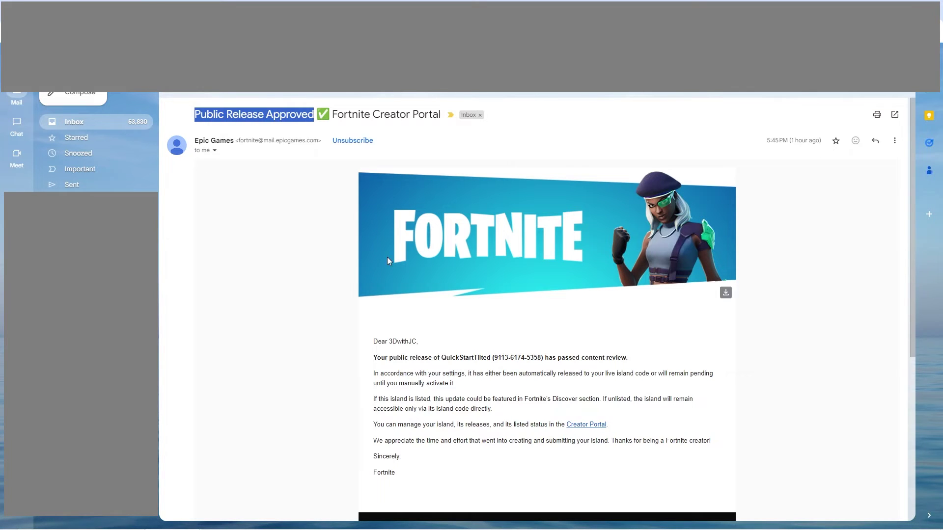
left_click_drag(374, 357, 629, 358)
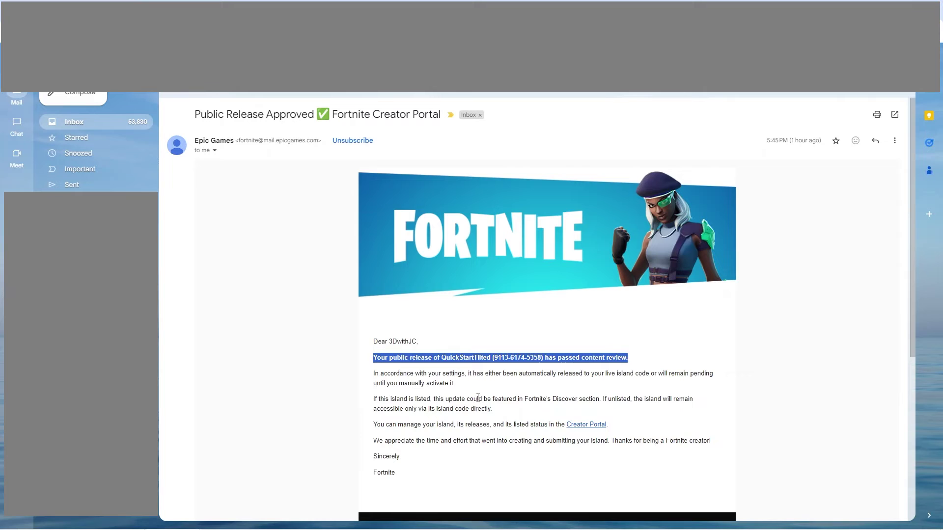
left_click_drag(518, 373, 585, 374)
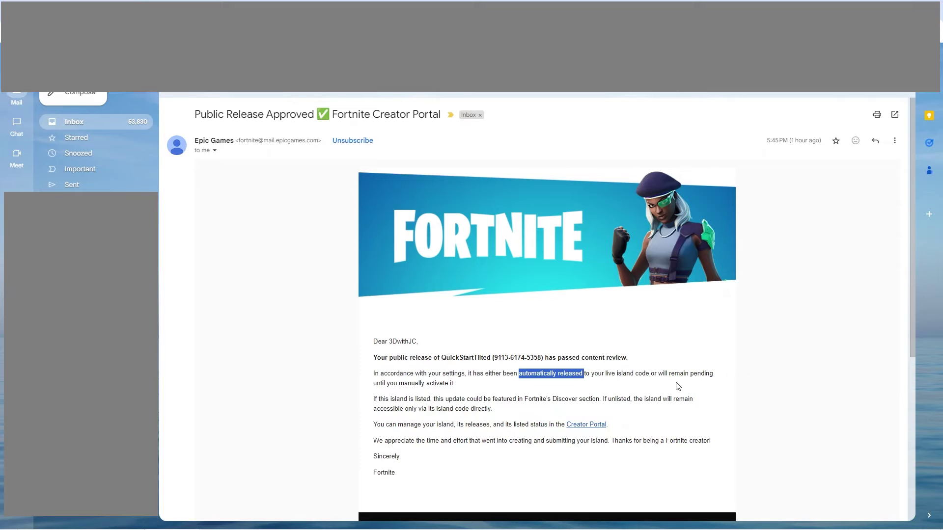
left_click_drag(398, 383, 428, 383)
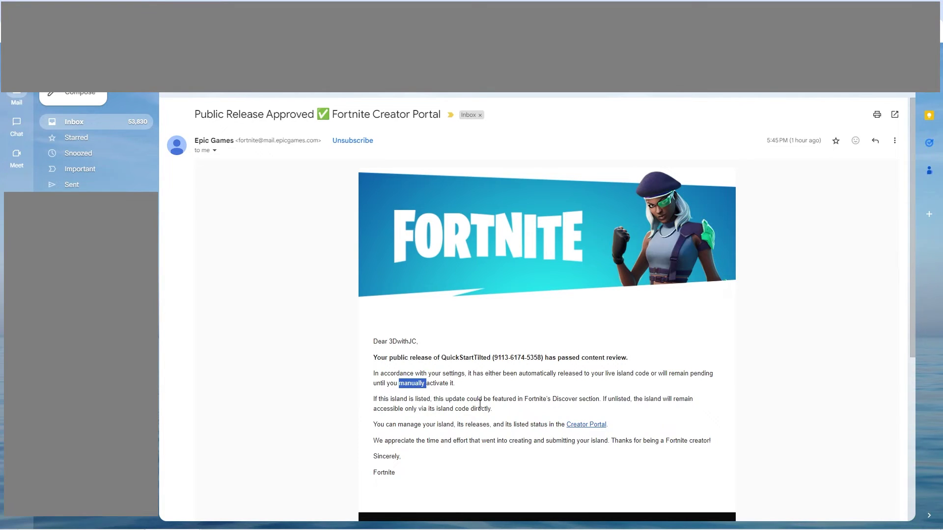
left_click_drag(553, 399, 630, 402)
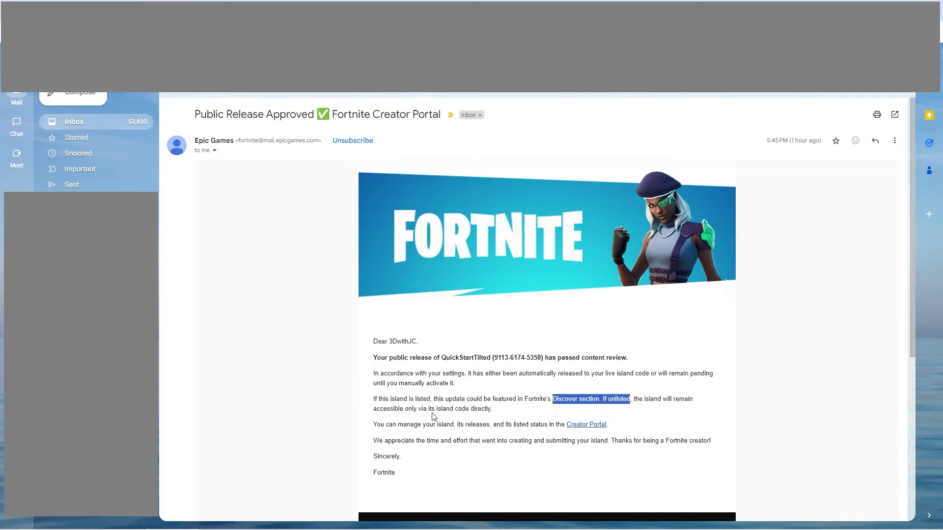
left_click_drag(436, 409, 468, 409)
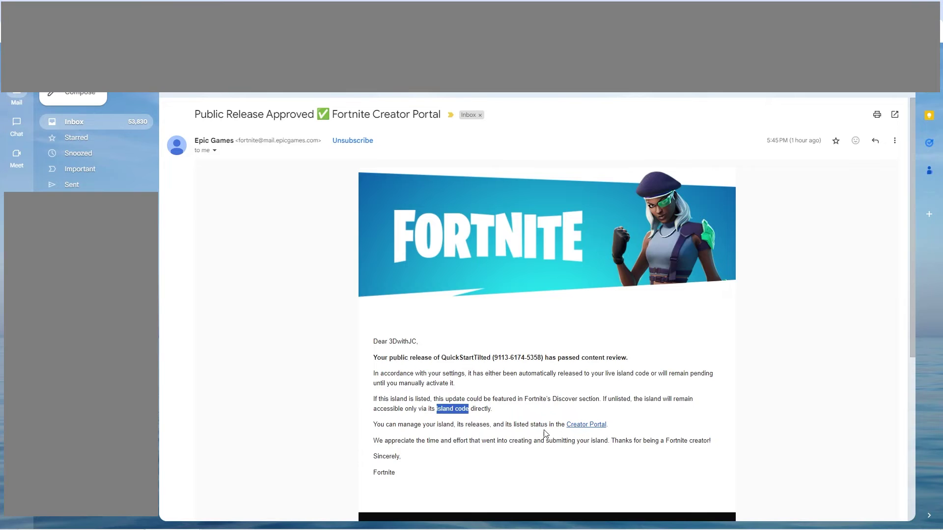
key("ctrl+shift+Tab")
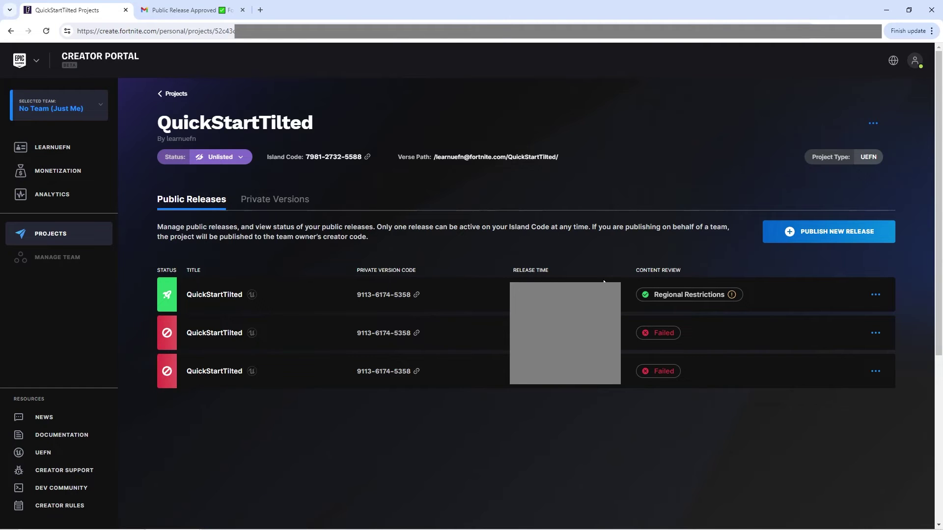
mouse_move(812, 242)
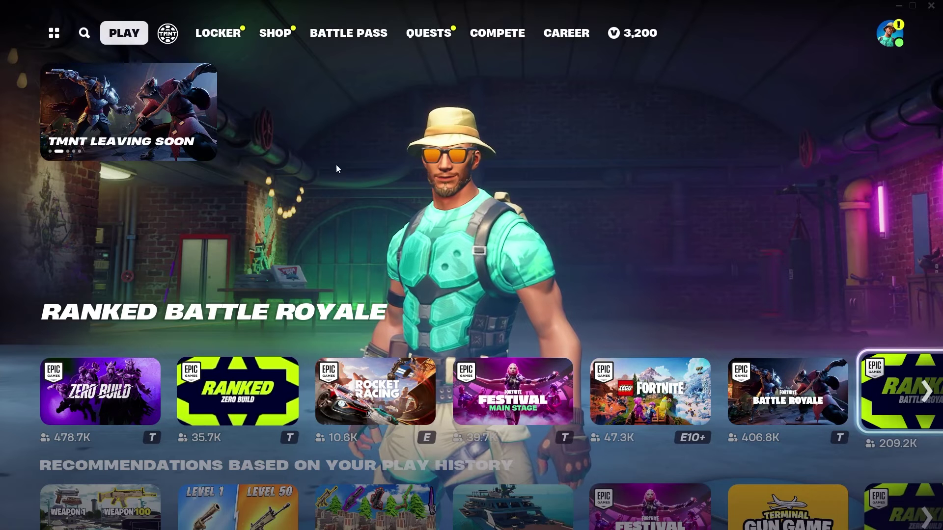
left_click(85, 36)
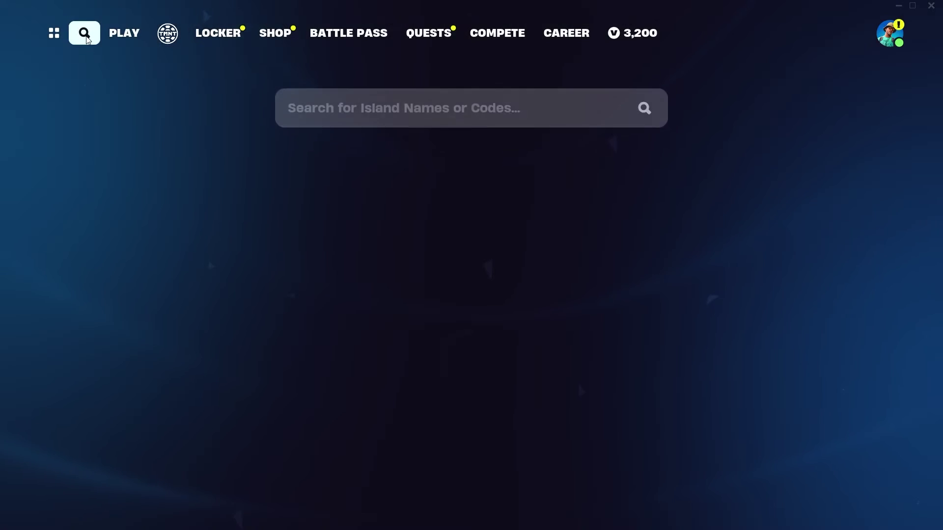
left_click(393, 98)
key("ctrl+v")
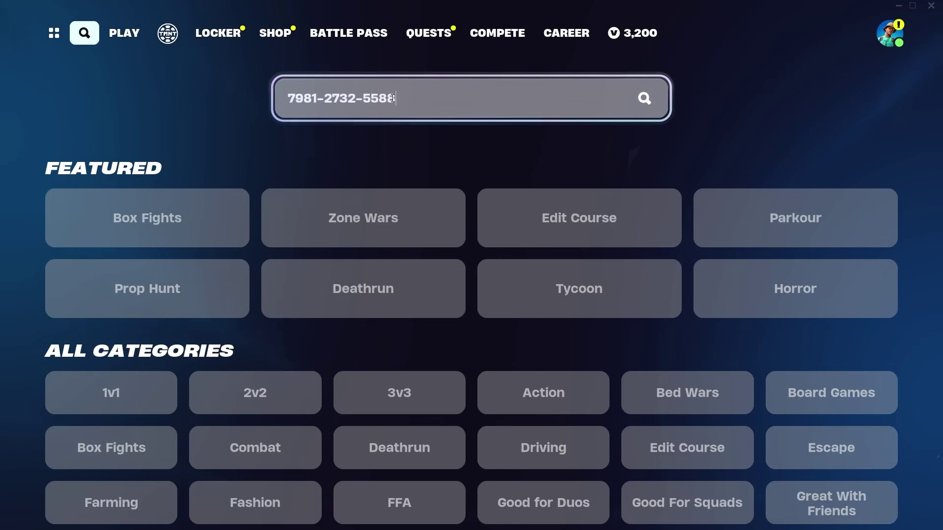
key("Return")
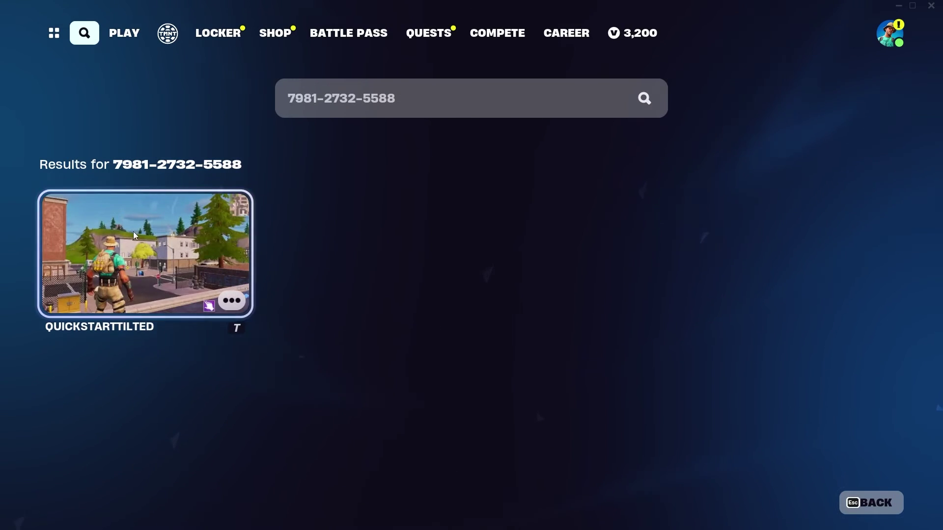
Step: Open the QuickStartTilted island from the search results, select it and launch it
left_click(142, 267)
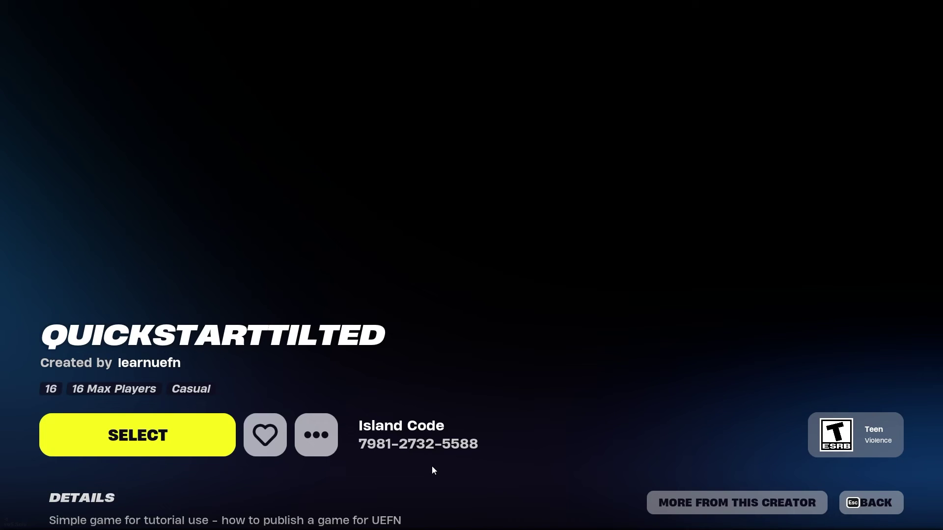
left_click(149, 443)
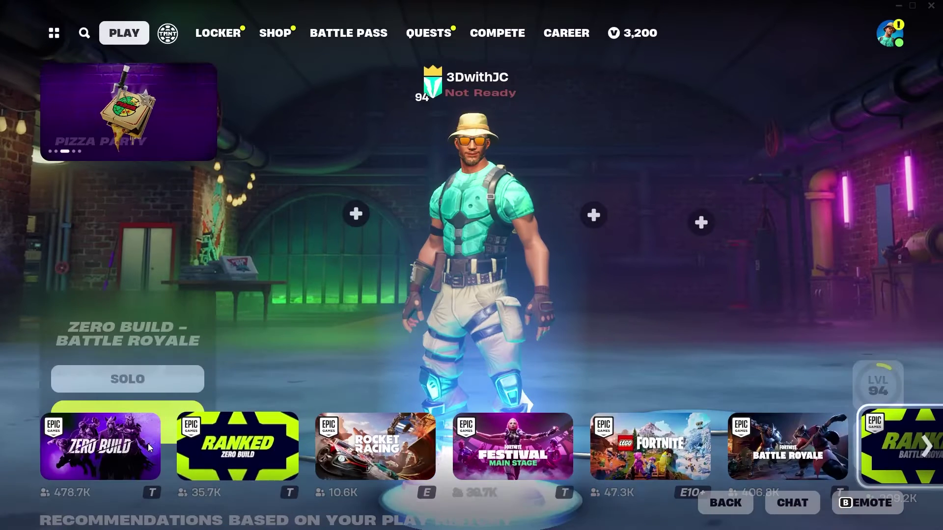
left_click(148, 444)
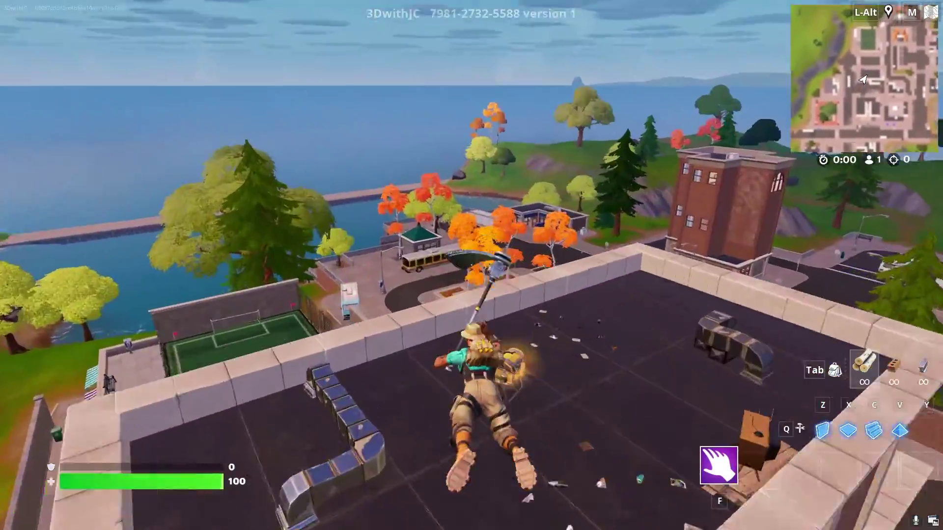
Step: Glide down into the published island and run along its streets to check the outdoor areas
key("space")
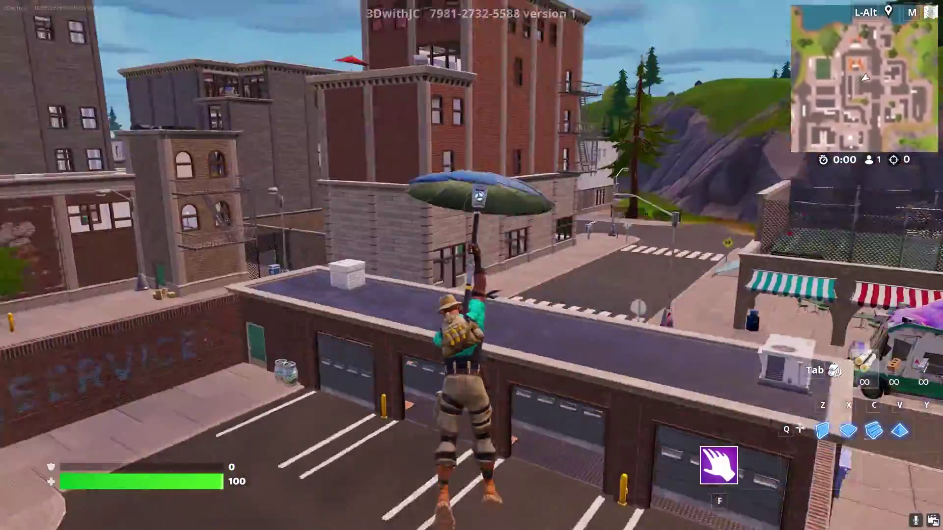
key("w")
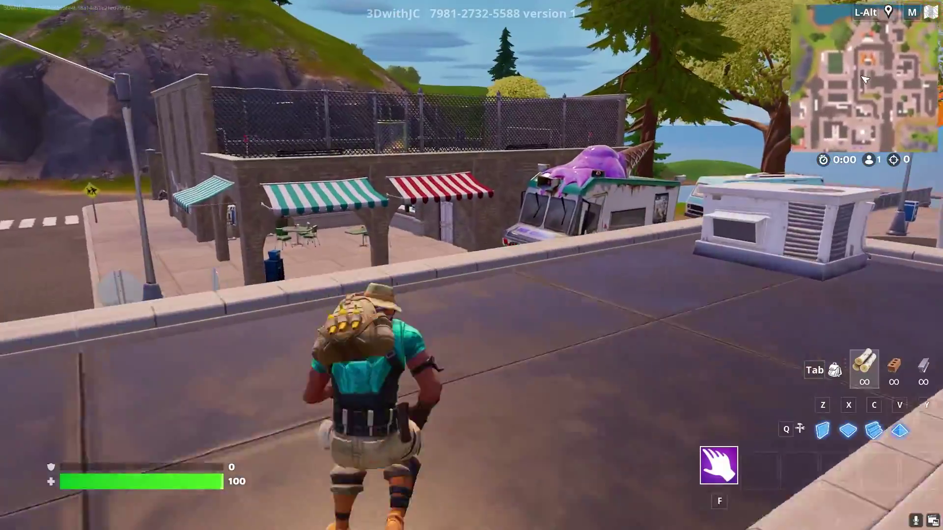
key("w")
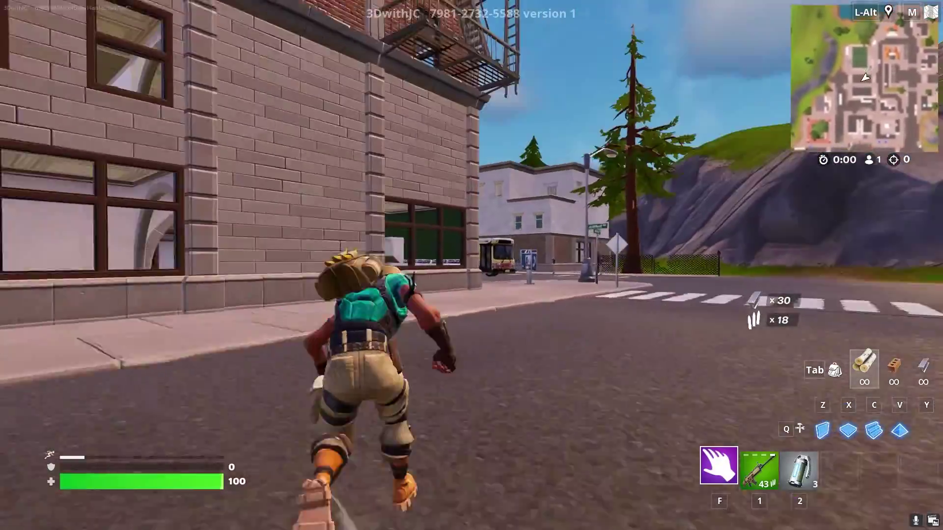
key("w")
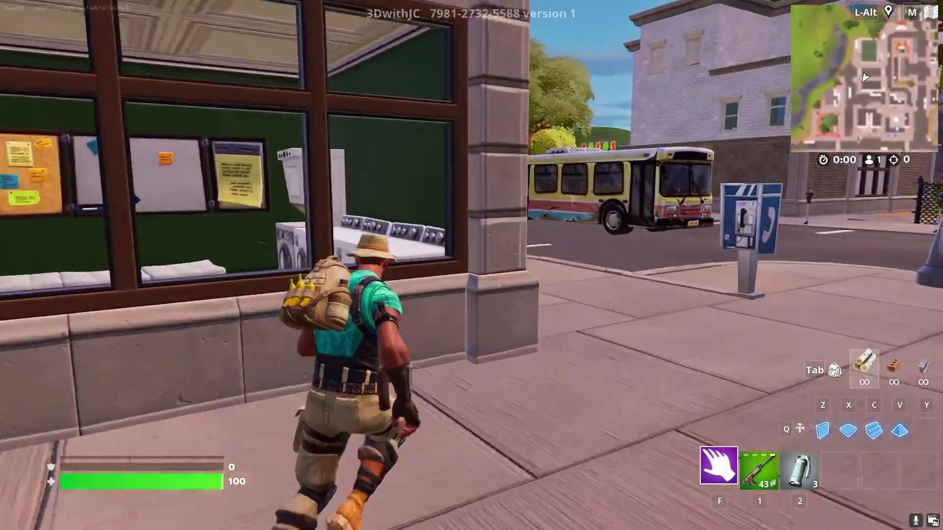
key("w")
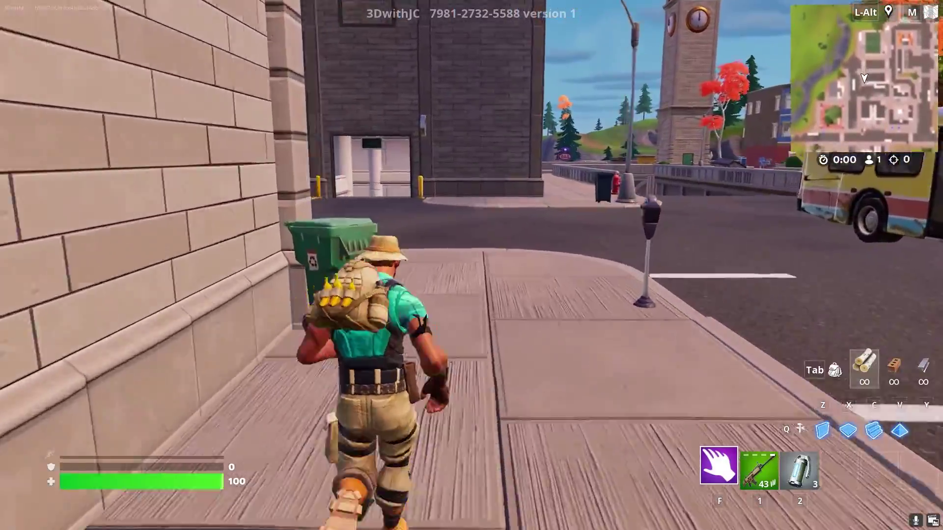
key("w")
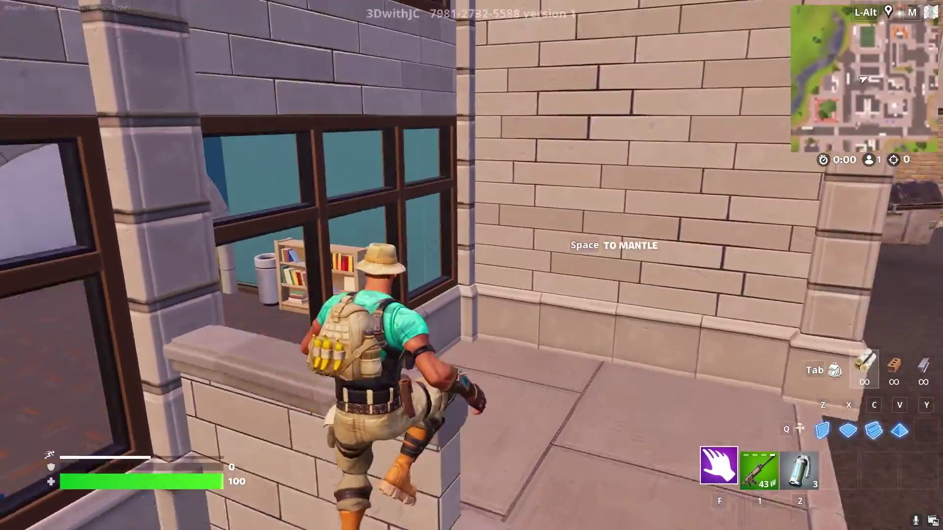
Step: Enter the building and test the chest loot and ceiling destruction in the purple-walled bedroom
key("space")
key("w")
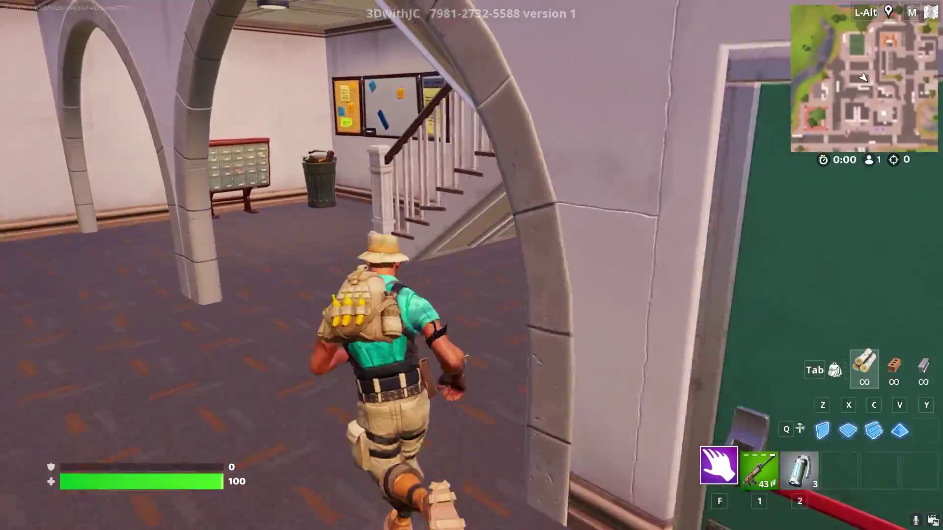
key("w")
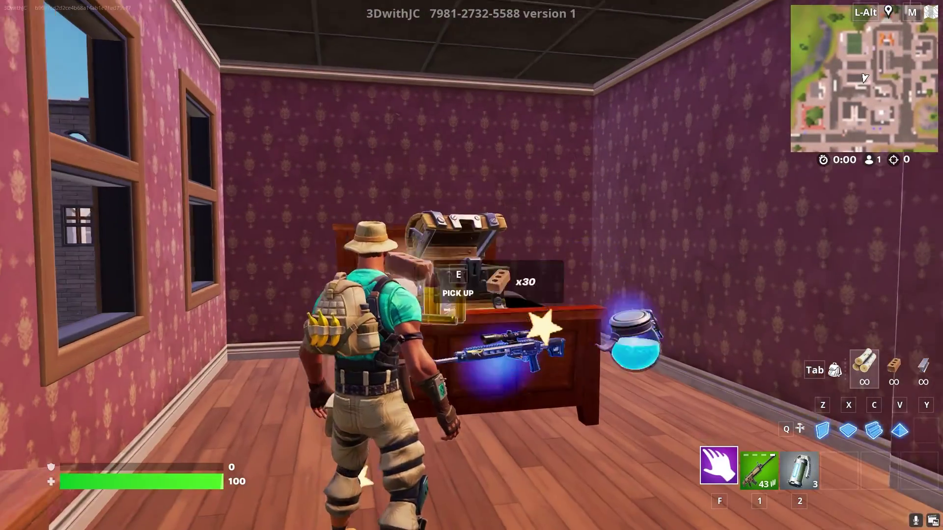
key("w")
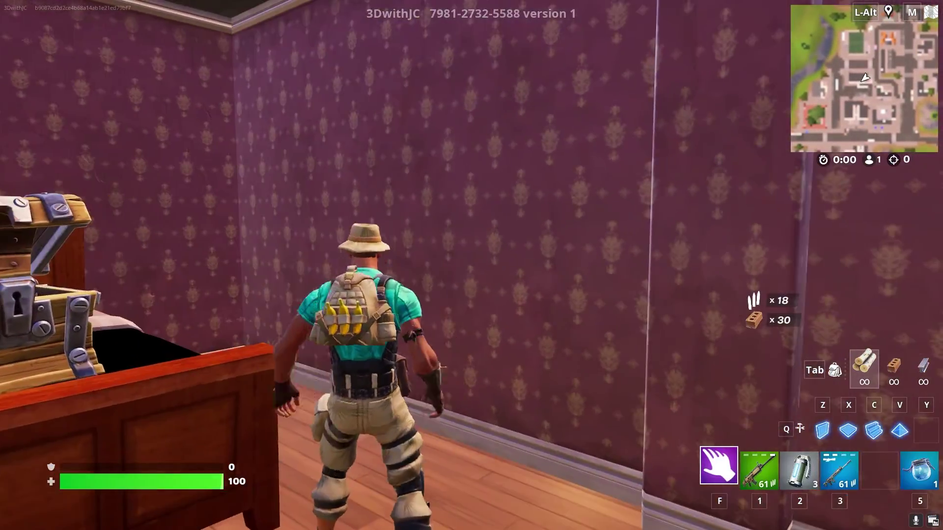
key("w")
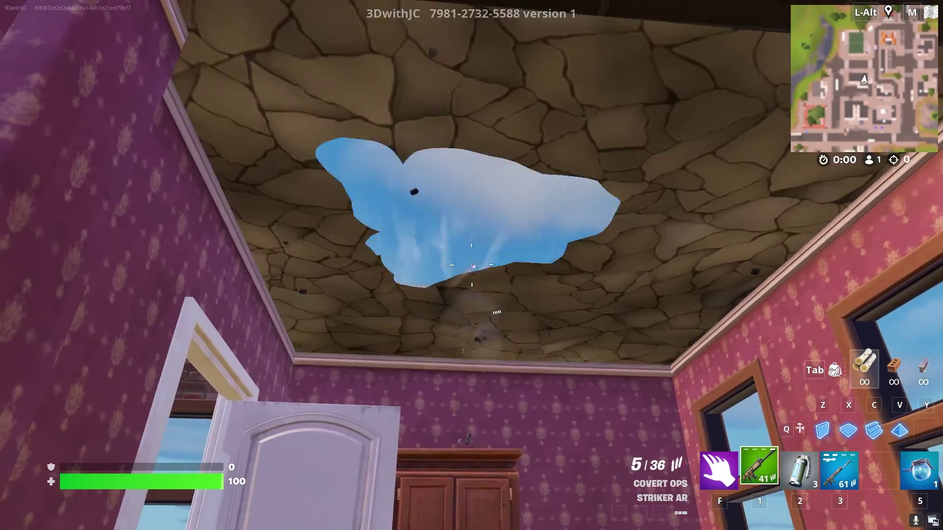
Step: Survey the town from the rooftop and walk through the brick apartment's kitchen, staircase and upstairs room
key("space")
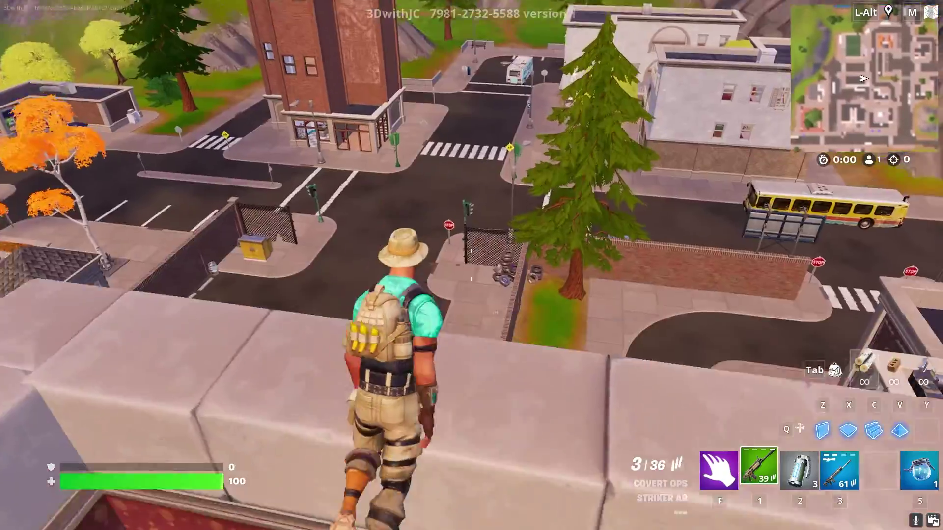
key("w")
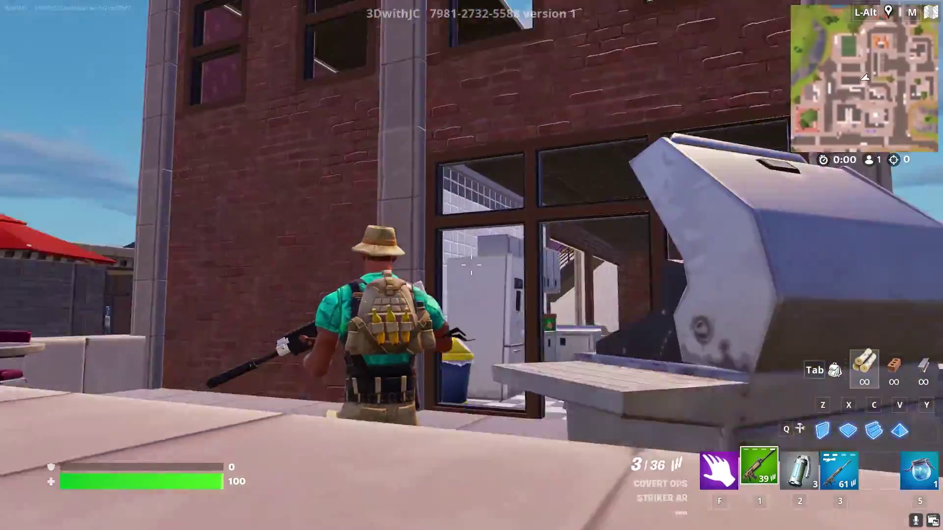
key("w")
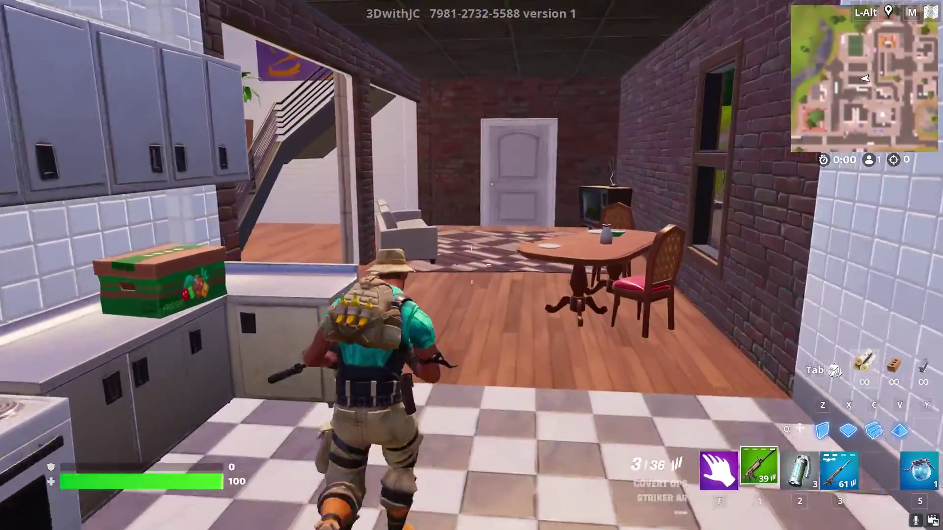
key("w")
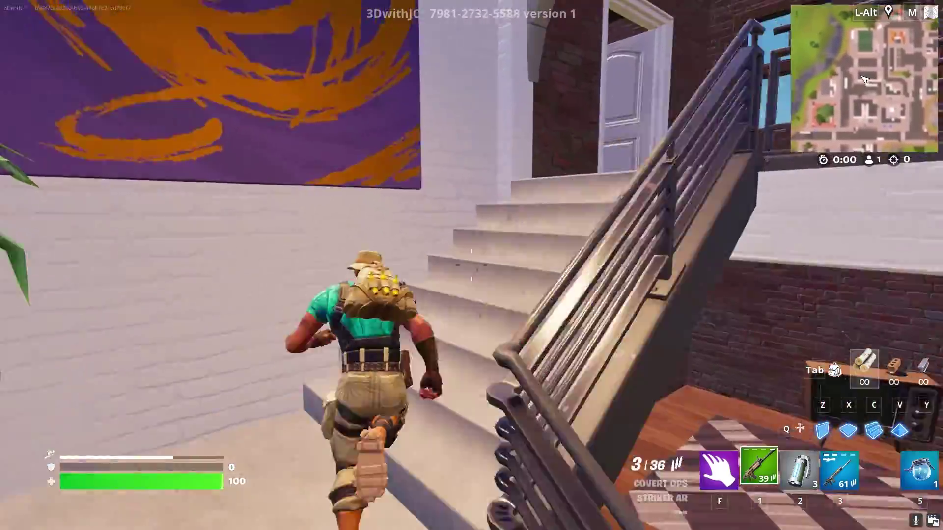
key("w")
key("w")
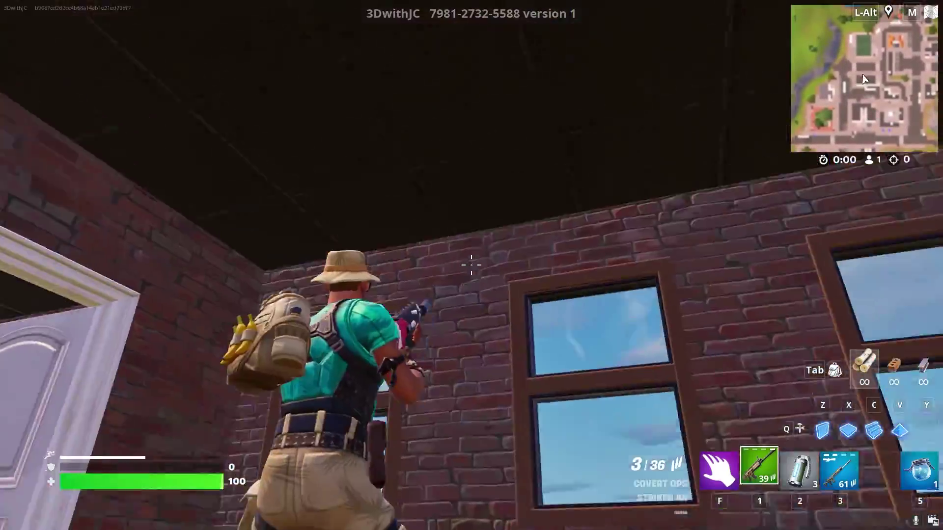
Step: Leave the brick room over the rooftop ledge, drop into the walled parking lot and climb its brick wall
key("w")
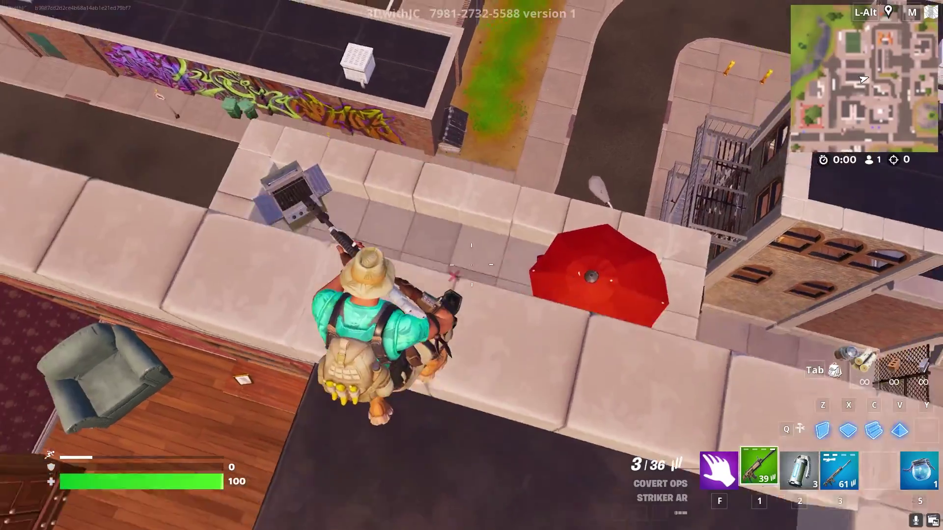
key("w")
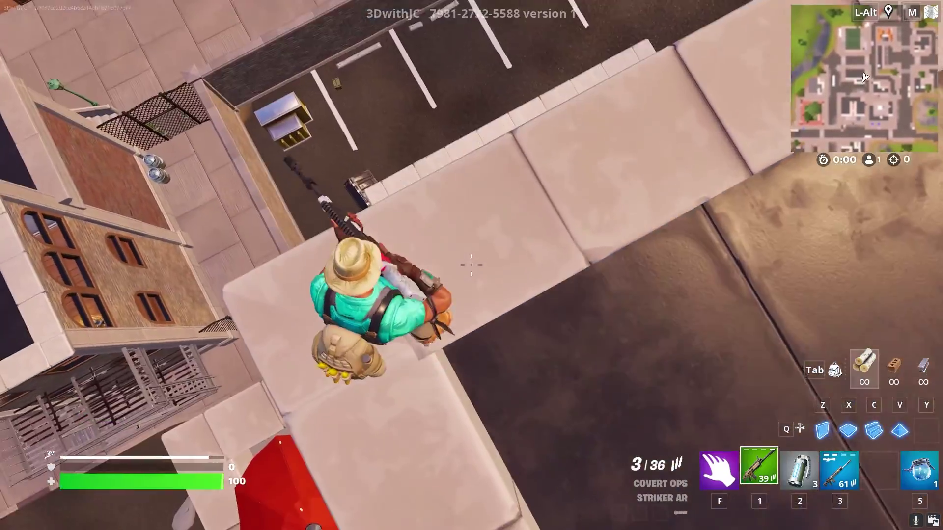
key("w")
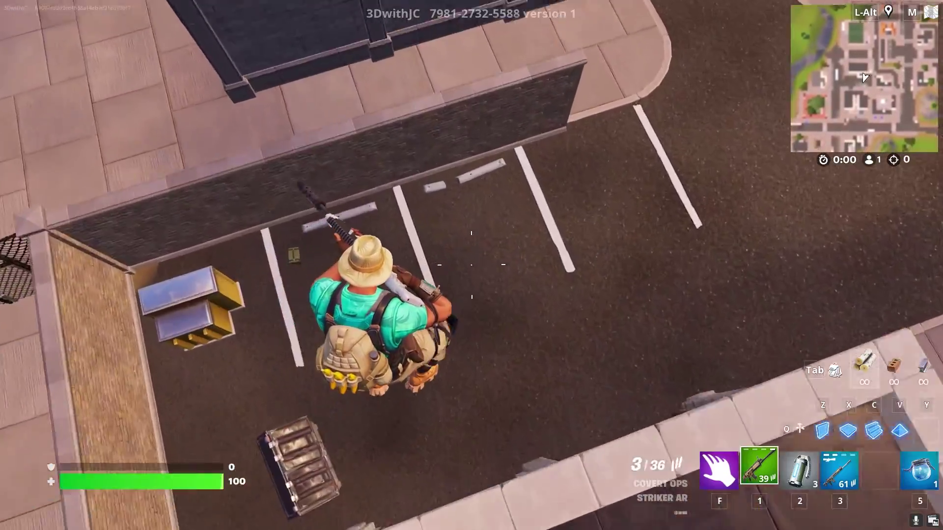
key("w")
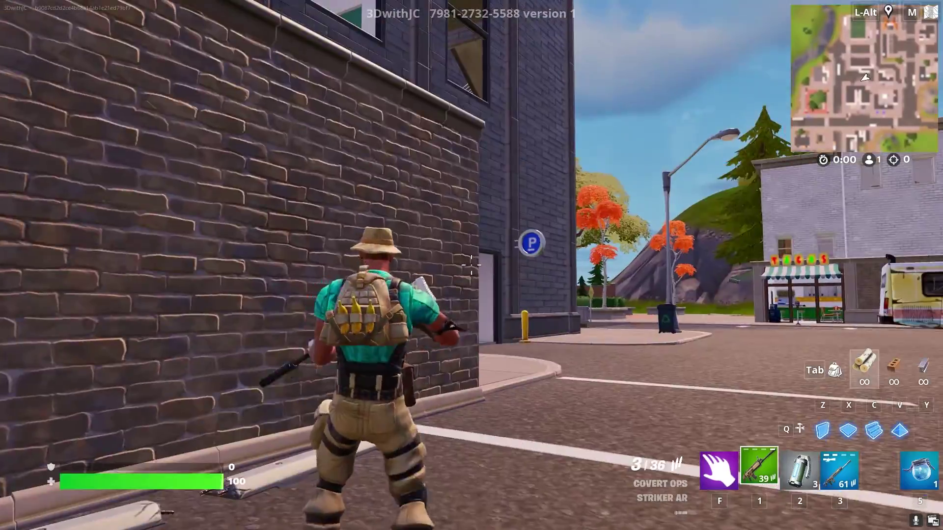
key("w")
key("space")
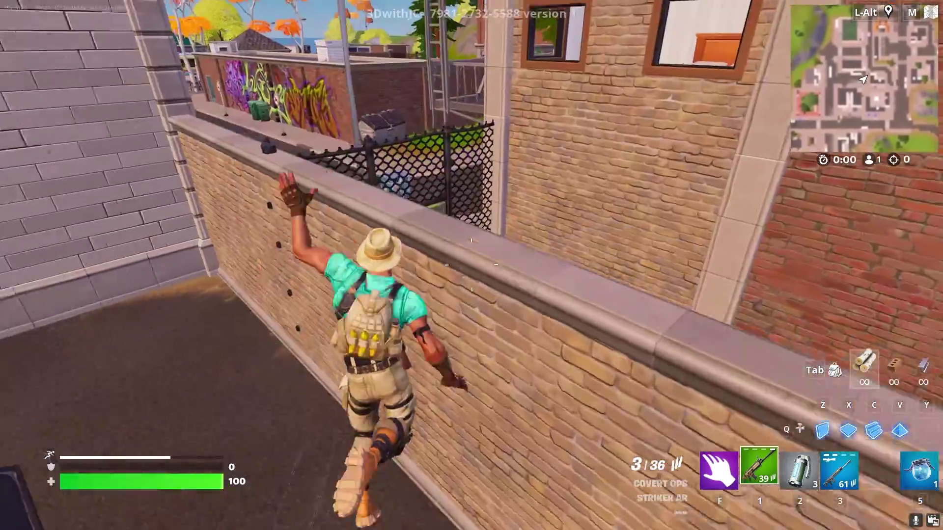
Step: Run up the street past the graffiti wall and inspect the floating ice cream truck and the plaza around it
key("w")
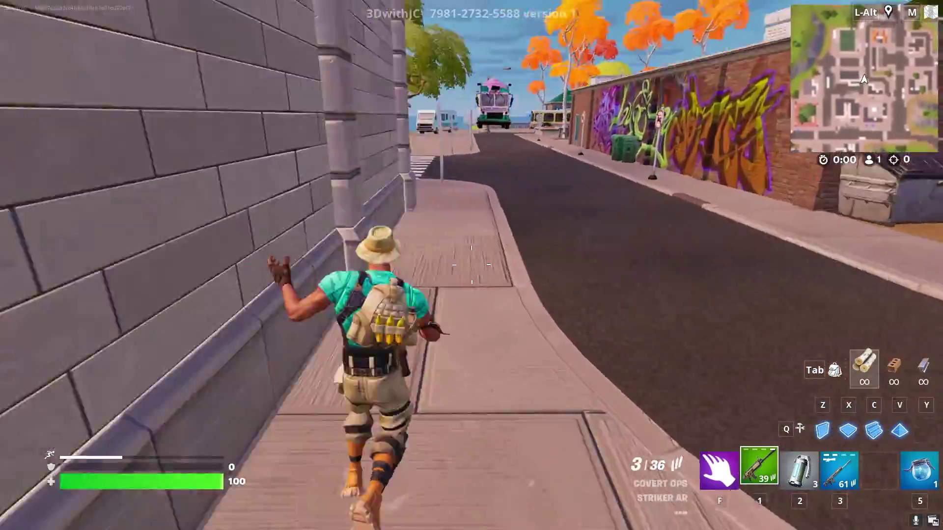
key("w")
key("w")
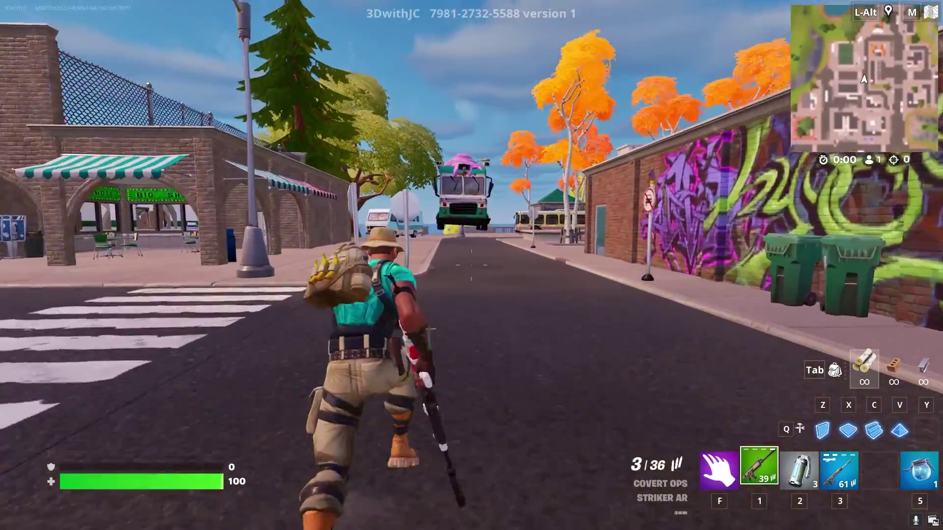
key("w")
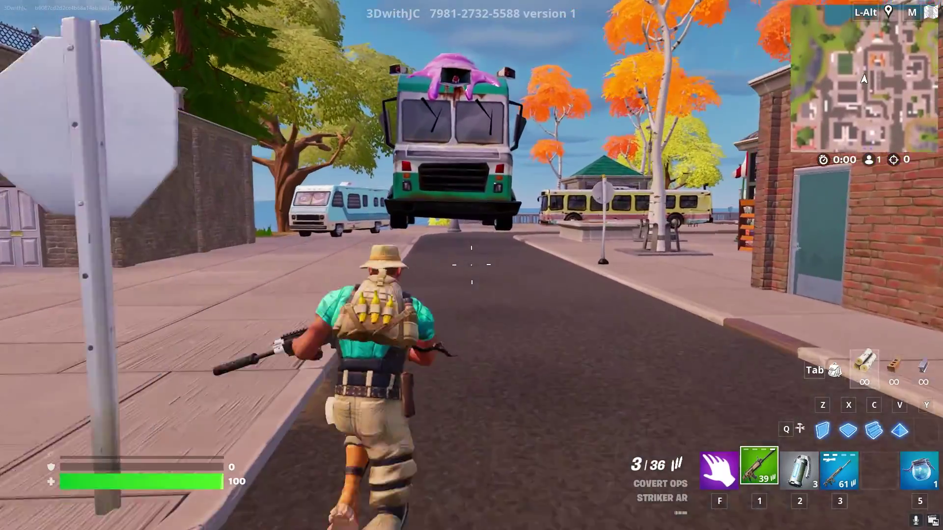
key("w")
key("ctrl")
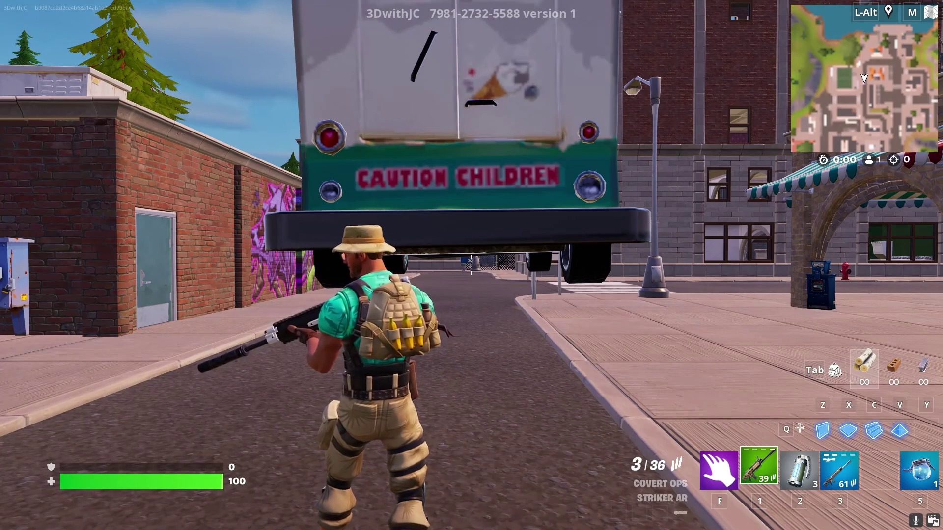
mouse_move(471, 265)
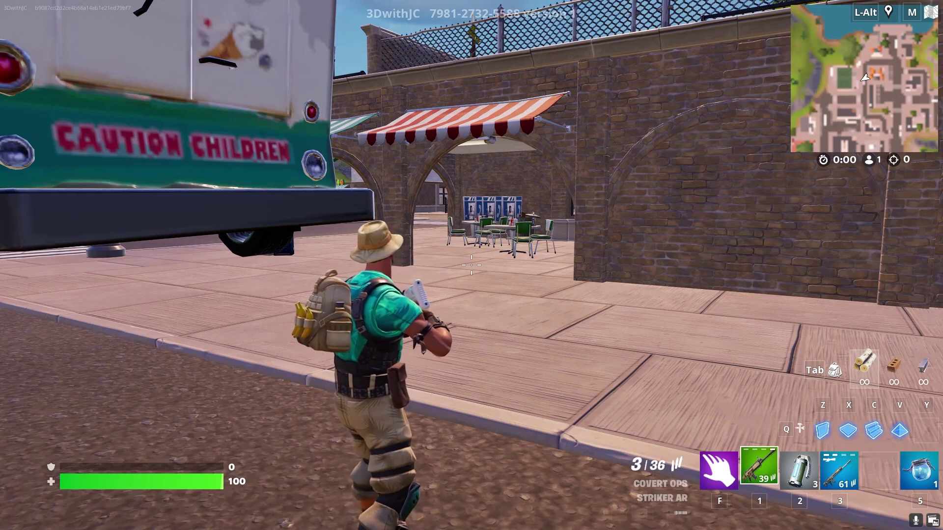
key("w")
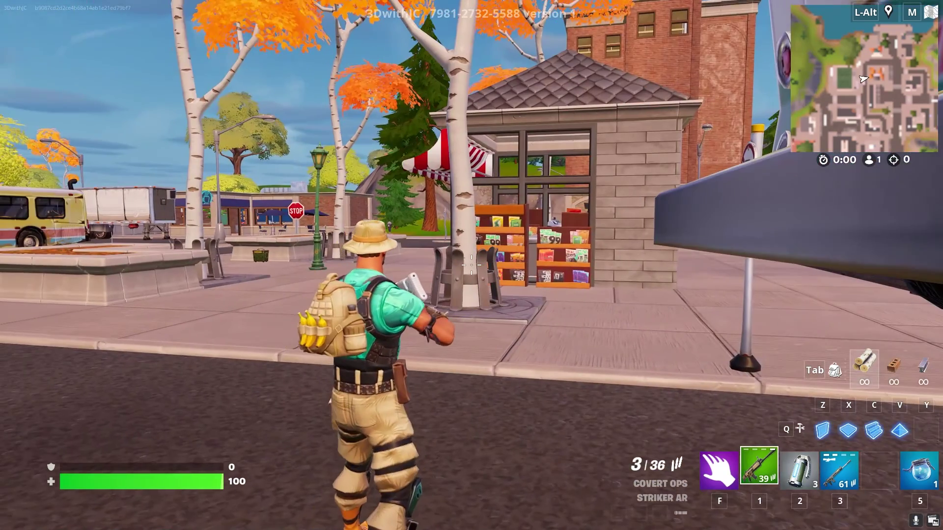